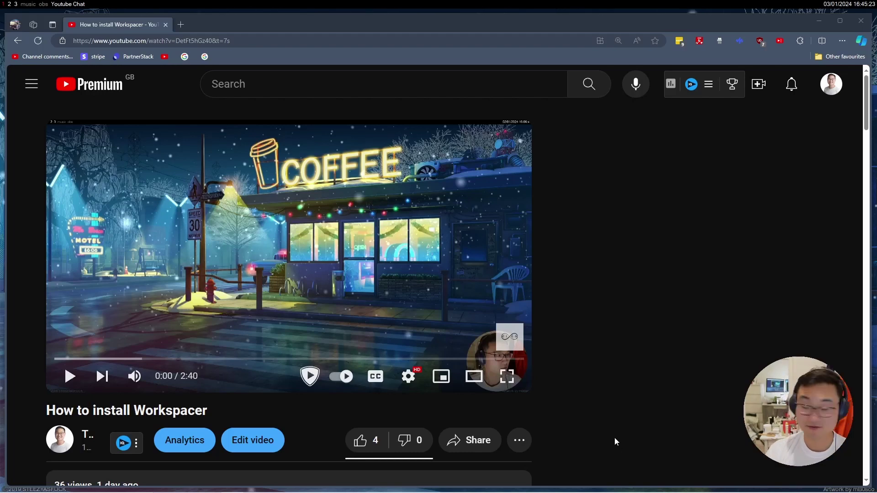
Scroll to the Workspacer video's comments, highlight part of one, and close the browser.
{"action": "scroll", "coordinate": [374, 394], "scroll_direction": "down", "scroll_amount": 8}
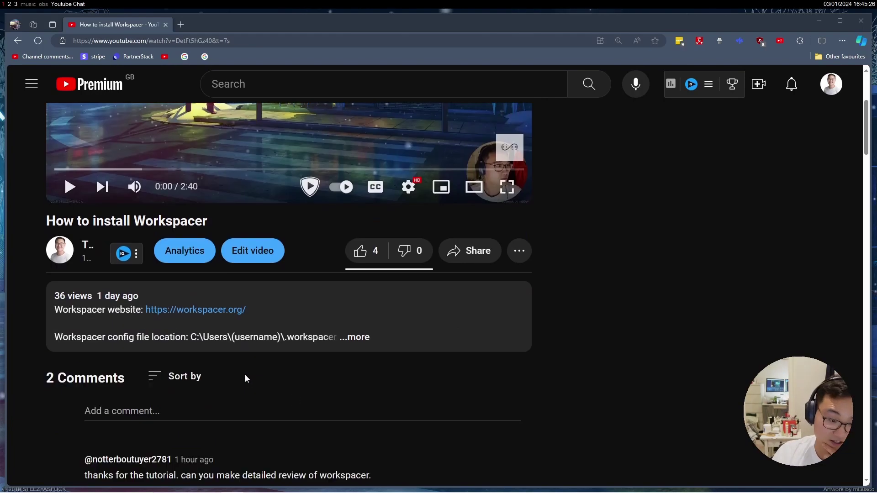
{"action": "left_click_drag", "start_coordinate": [106, 288], "coordinate": [139, 287]}
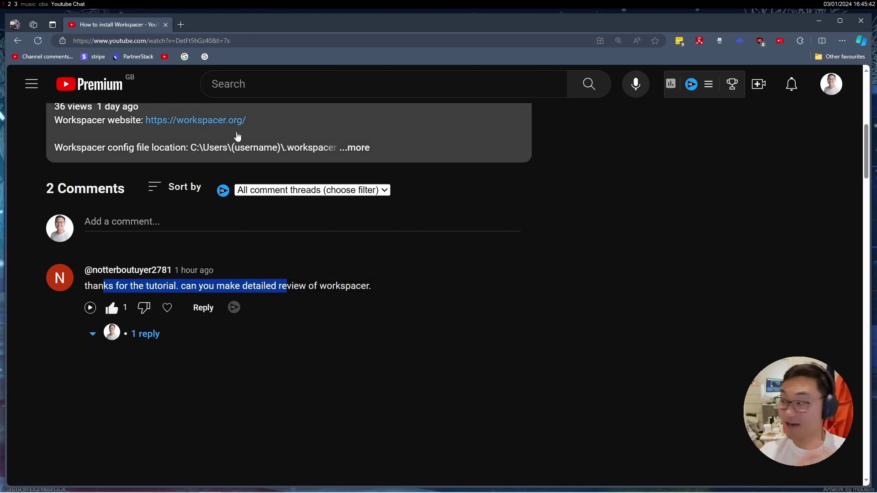
{"action": "left_click", "coordinate": [855, 25]}
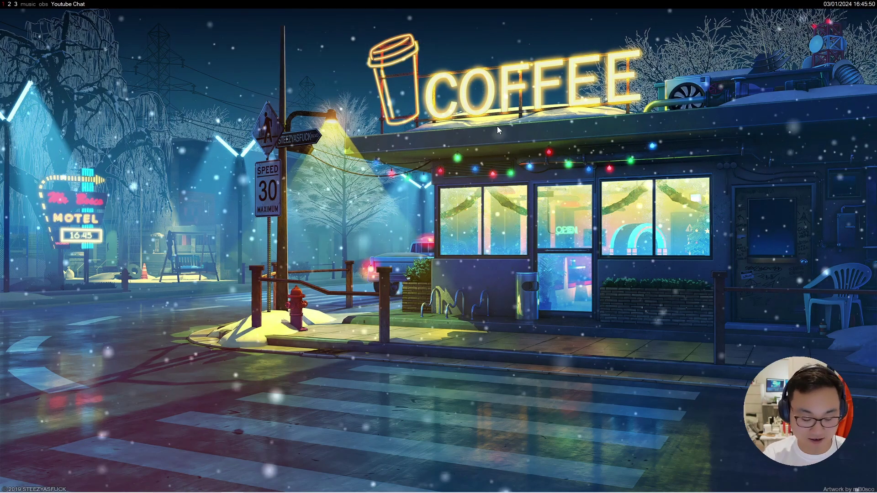
Open a maximized Windows Terminal, go to the home folder, clear the screen and list its contents.
{"action": "key", "text": "super"}
{"action": "key", "text": "super"}
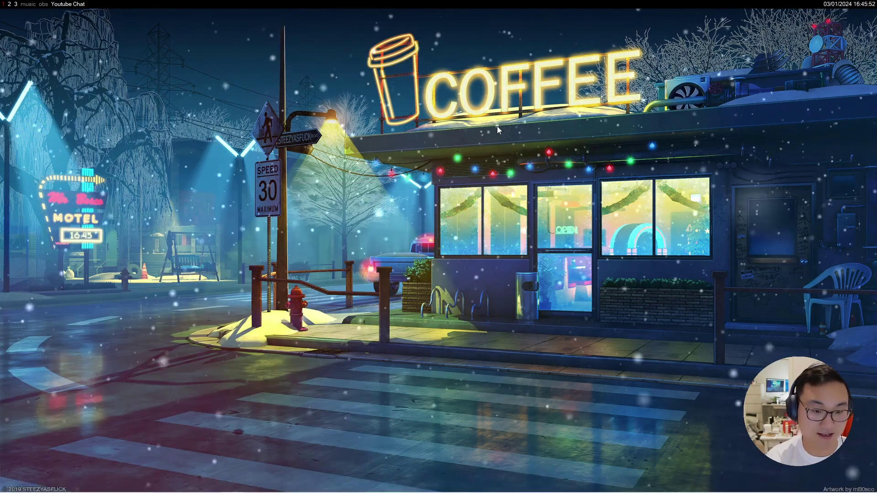
{"action": "key", "text": "alt+Return"}
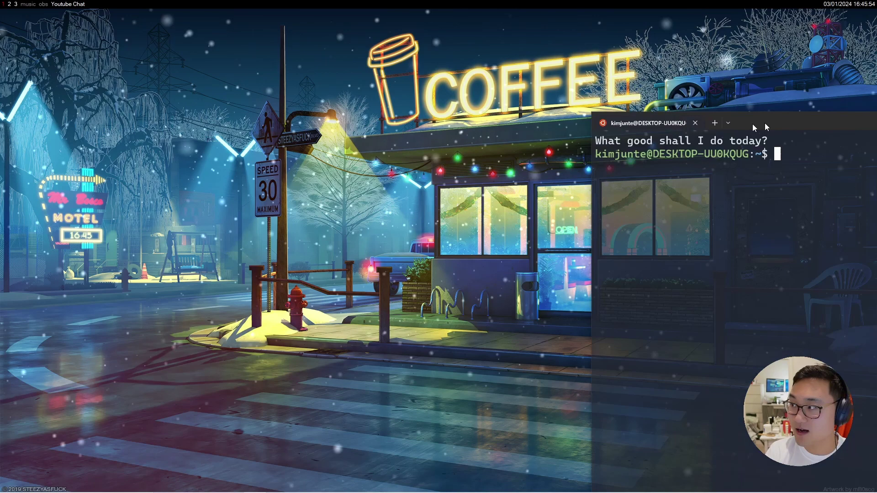
{"action": "type", "text": "cd ~/"}
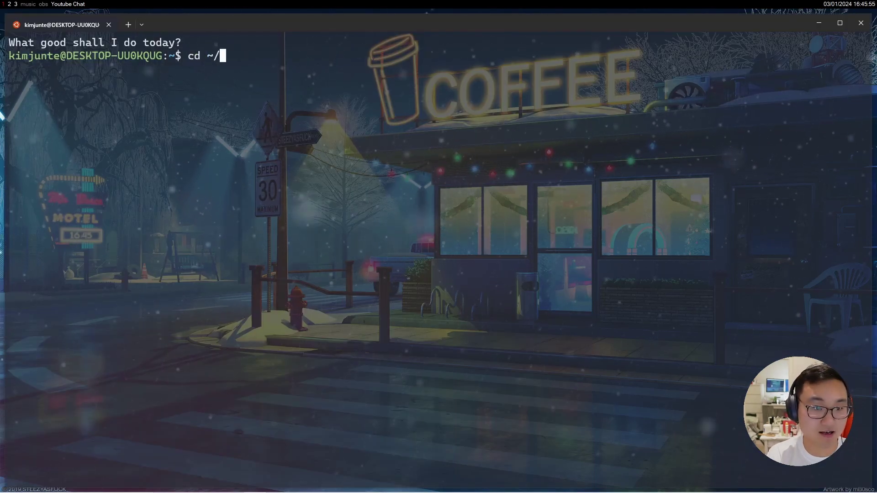
{"action": "key", "text": "Return"}
{"action": "key", "text": "ctrl+l"}
{"action": "type", "text": "ls"}
{"action": "key", "text": "Return"}
{"action": "type", "text": "c"}
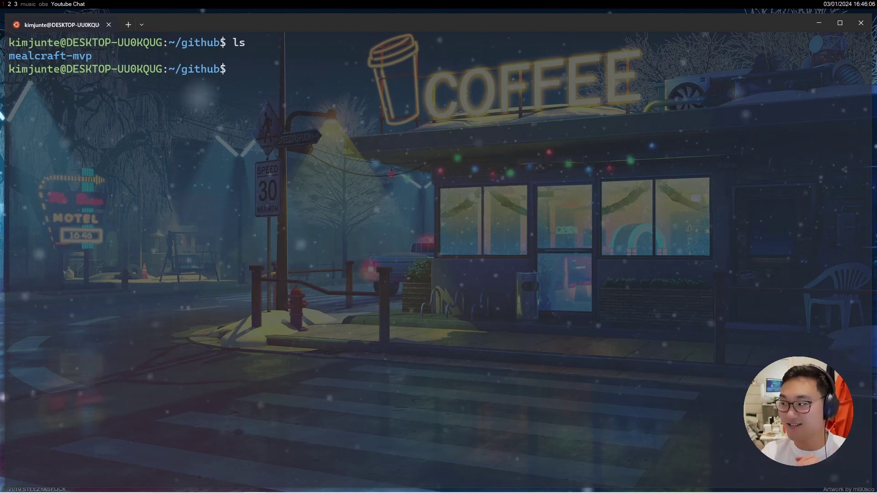
Launch League of Legends by searching 'leagu' in Start.
{"action": "key", "text": "super"}
{"action": "type", "text": "leagu"}
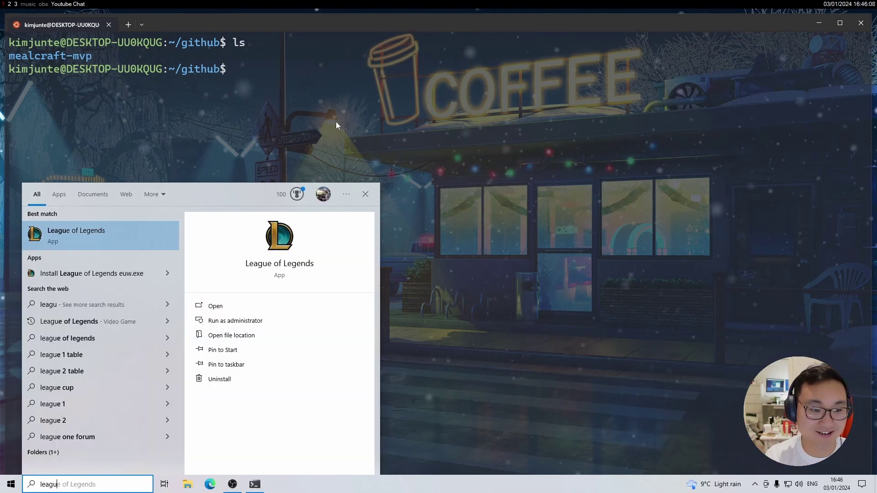
{"action": "key", "text": "Return"}
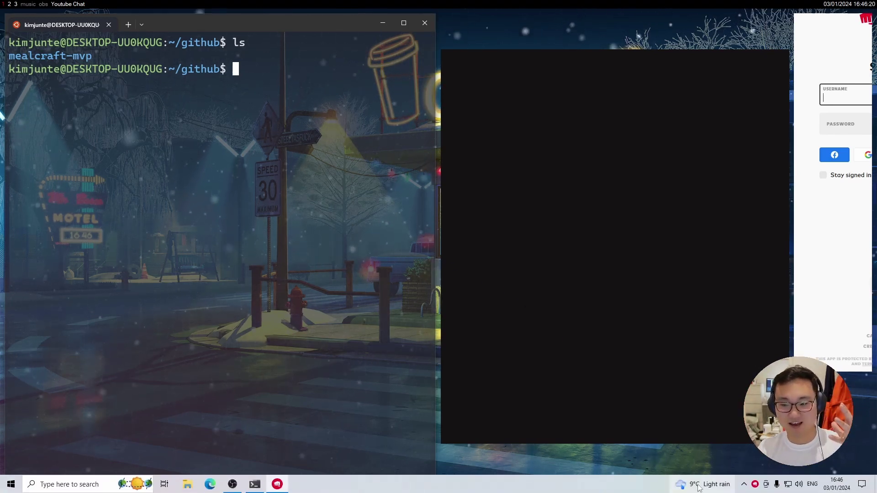
Bring up VS Code from the hidden tray icons and close it along with the terminal.
{"action": "left_click", "coordinate": [743, 488]}
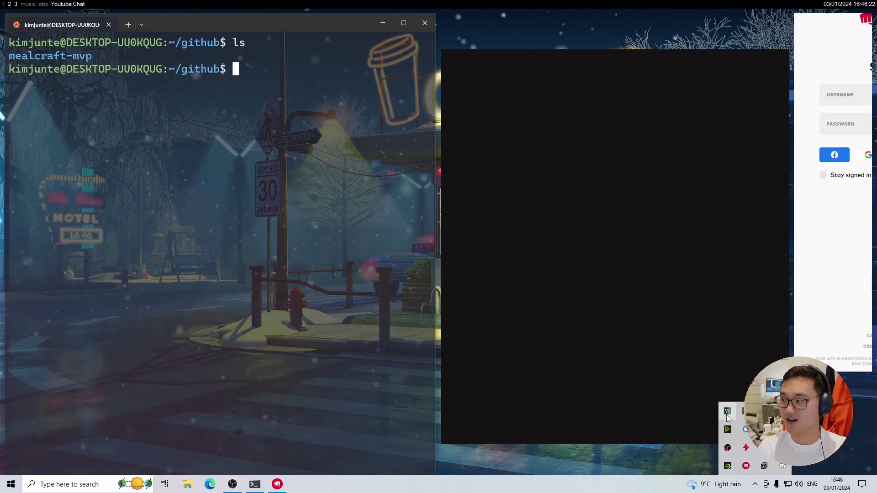
{"action": "right_click", "coordinate": [727, 412]}
{"action": "left_click", "coordinate": [712, 408]}
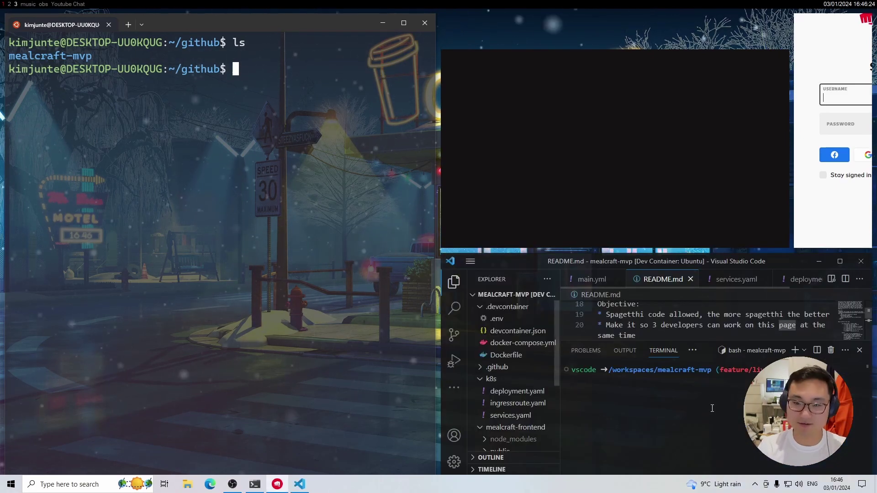
{"action": "left_click", "coordinate": [861, 261]}
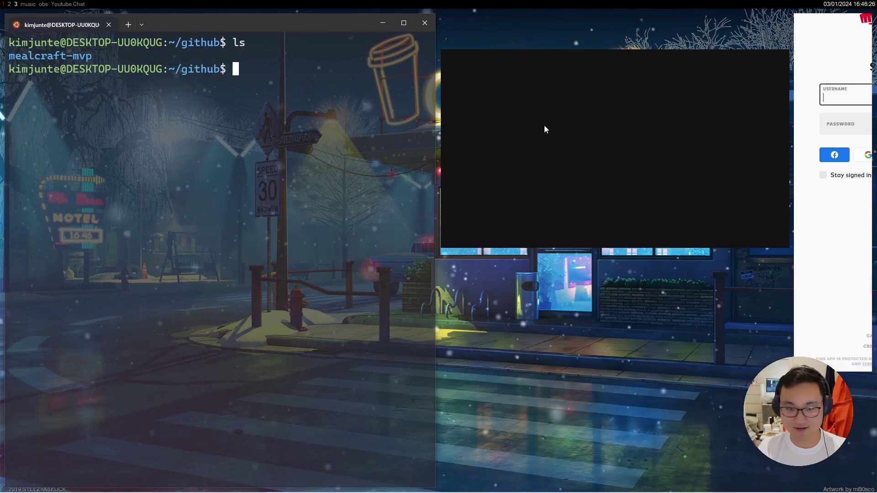
{"action": "left_click", "coordinate": [424, 23]}
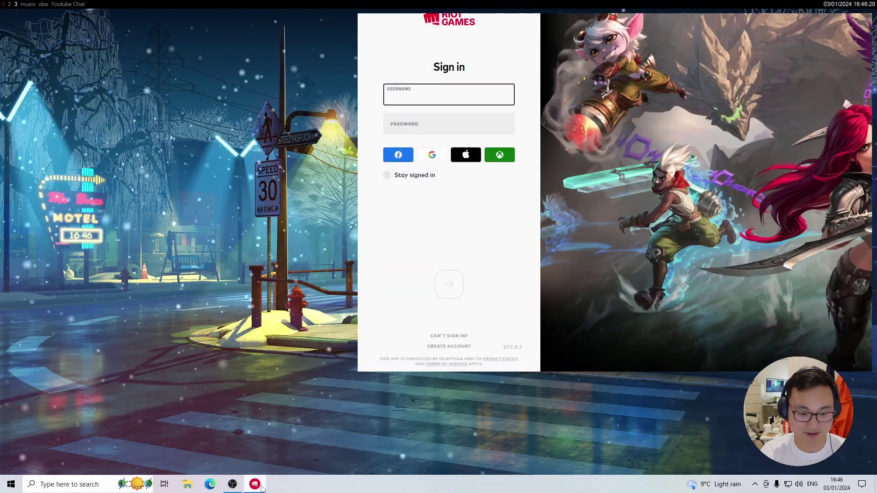
Close the Riot sign-in window, relaunch League, and open the Riot Client's tray and taskbar options.
{"action": "right_click", "coordinate": [255, 490]}
{"action": "left_click", "coordinate": [222, 467]}
{"action": "key", "text": "super"}
{"action": "type", "text": "league"}
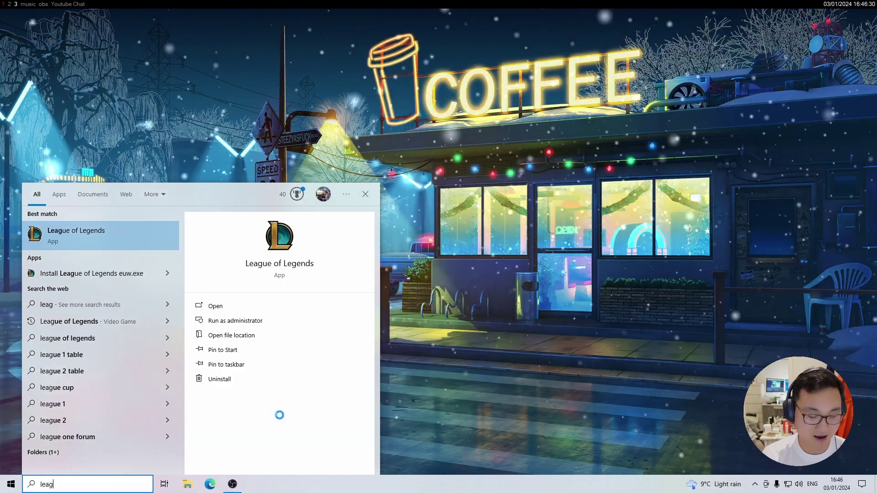
{"action": "key", "text": "Return"}
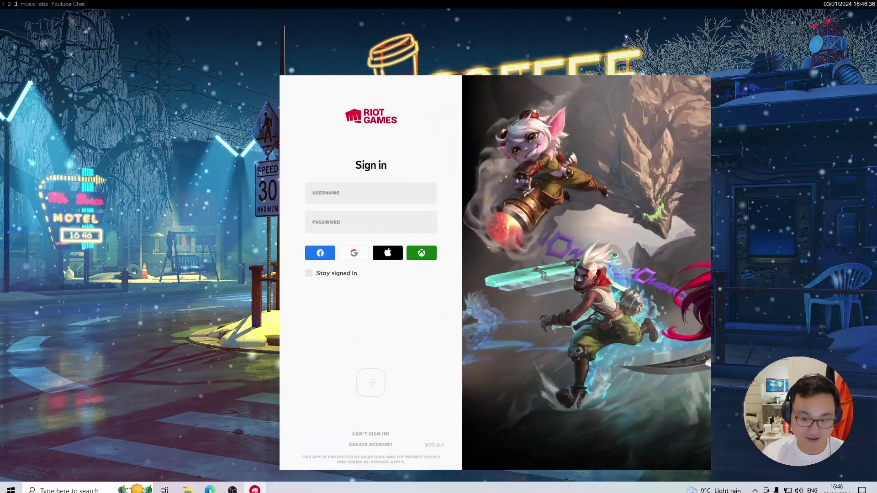
{"action": "left_click", "coordinate": [754, 484]}
{"action": "right_click", "coordinate": [738, 432]}
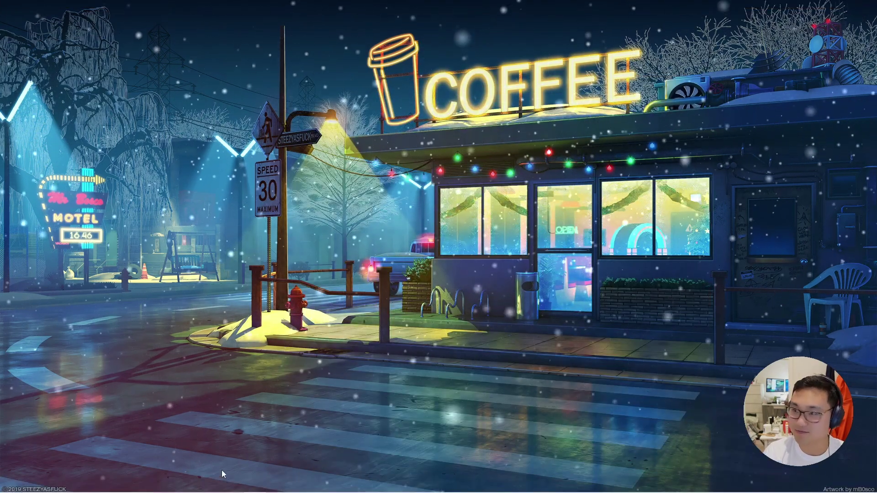
{"action": "right_click", "coordinate": [255, 484]}
Close the Riot Client window and relaunch League of Legends by searching 'league'.
{"action": "left_click", "coordinate": [257, 487]}
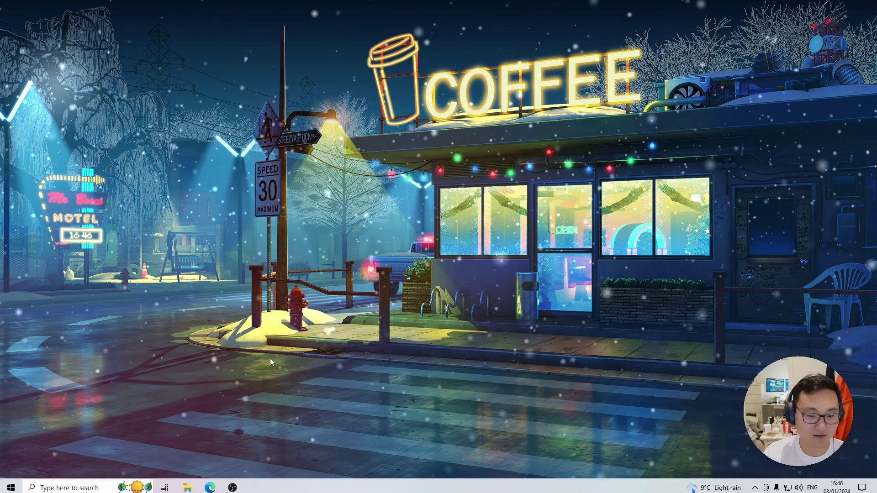
{"action": "key", "text": "super"}
{"action": "type", "text": "reg"}
{"action": "key", "text": "Return"}
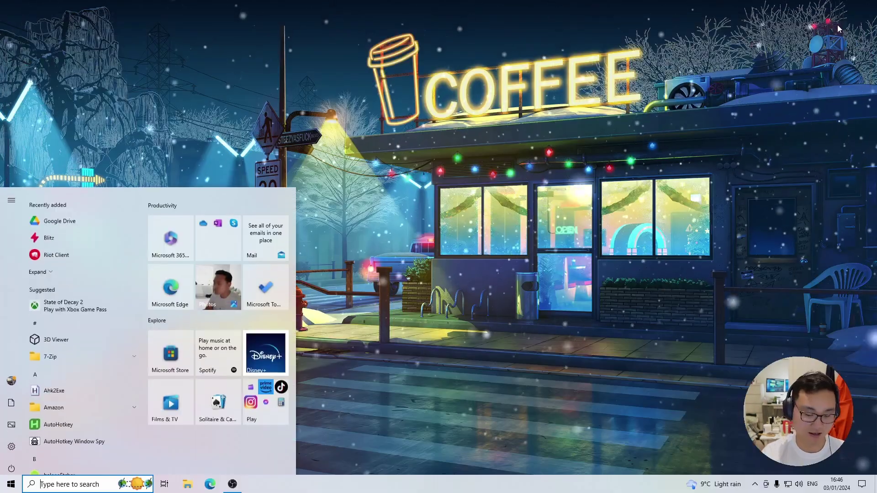
{"action": "type", "text": "league"}
{"action": "key", "text": "Return"}
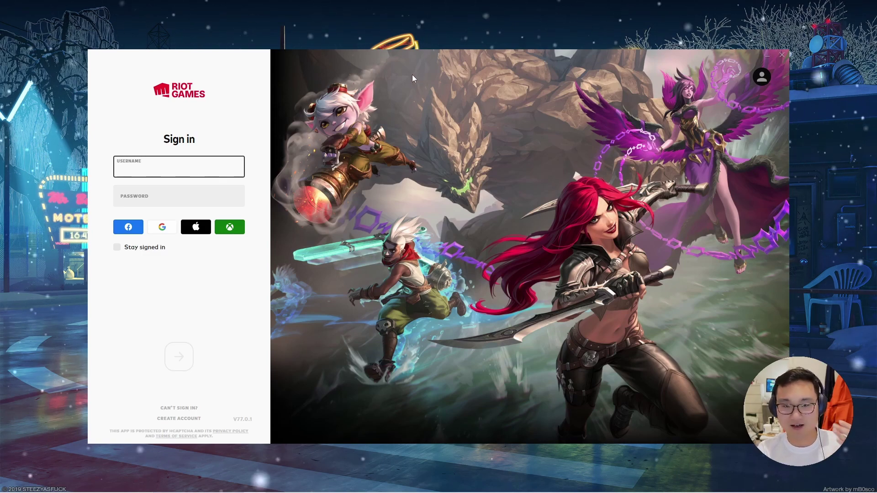
Close the Riot sign-in window and dismiss a 'wordpad' Start search.
{"action": "left_click", "coordinate": [780, 57]}
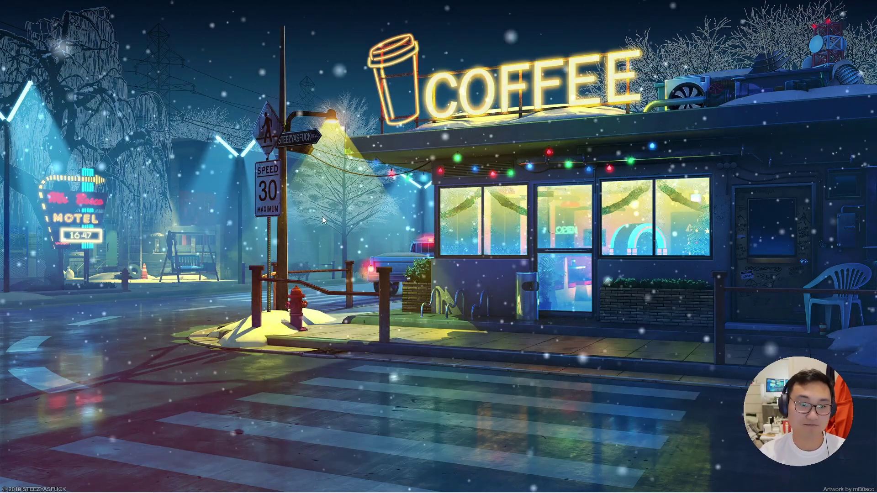
{"action": "key", "text": "super"}
{"action": "type", "text": "wordpad"}
{"action": "key", "text": "Return"}
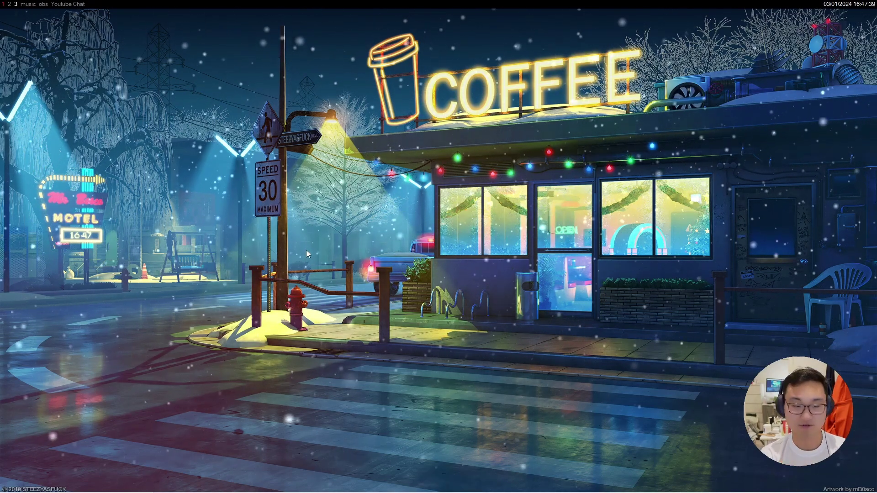
{"action": "key", "text": "super"}
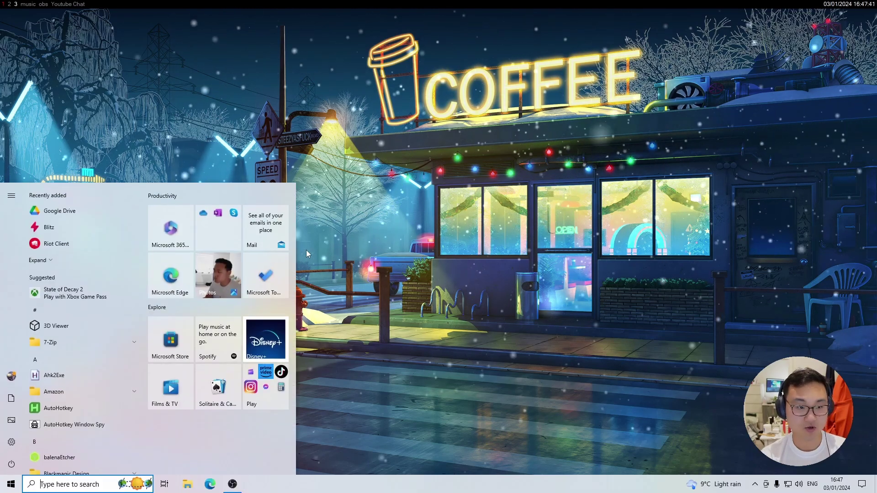
{"action": "type", "text": "edge"}
{"action": "key", "text": "Return"}
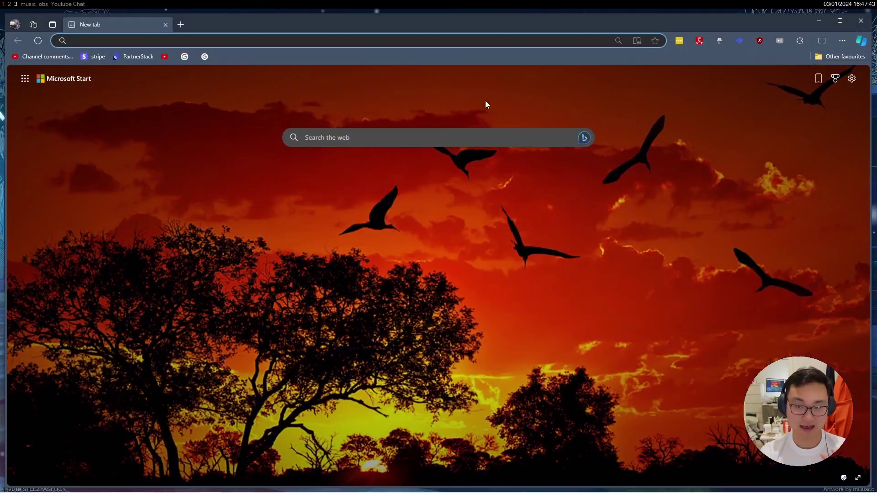
{"action": "left_click", "coordinate": [815, 20]}
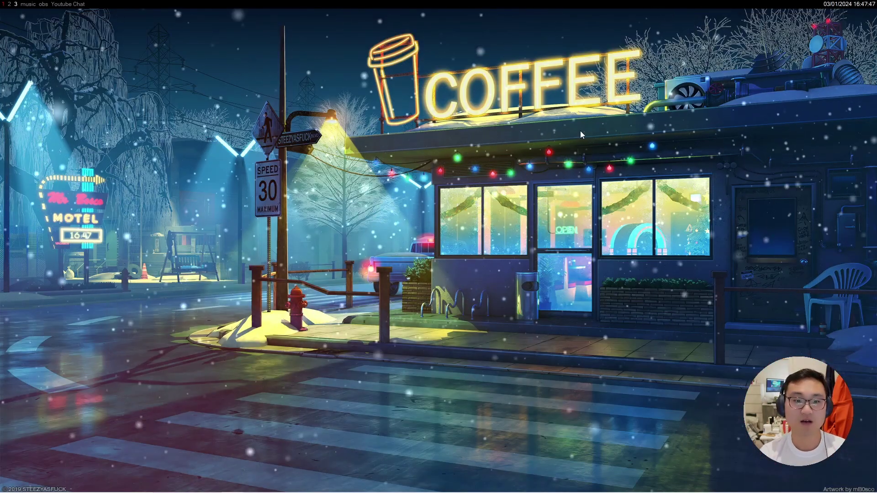
{"action": "key", "text": "alt+Tab"}
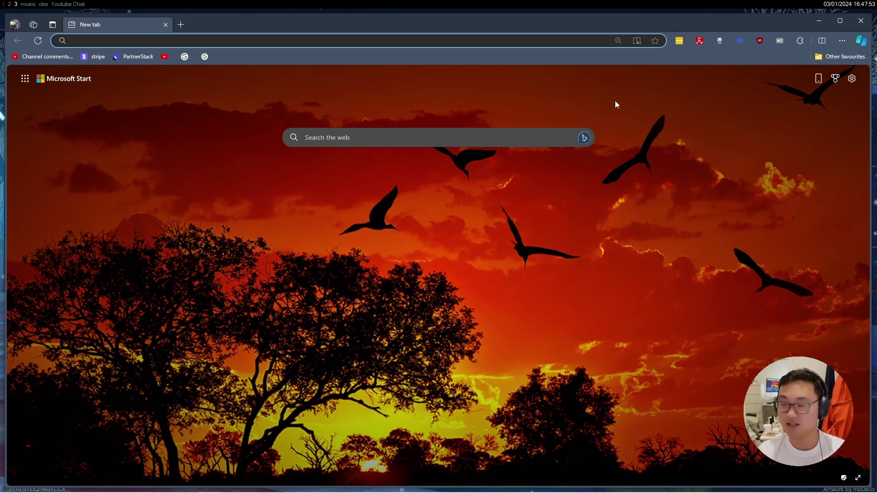
{"action": "left_click", "coordinate": [856, 24]}
{"action": "key", "text": "super"}
{"action": "key", "text": "super"}
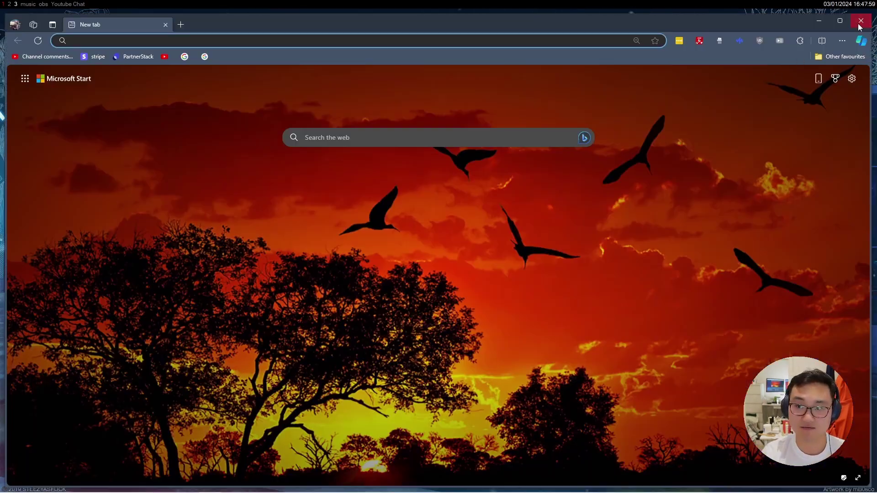
{"action": "left_click", "coordinate": [859, 26]}
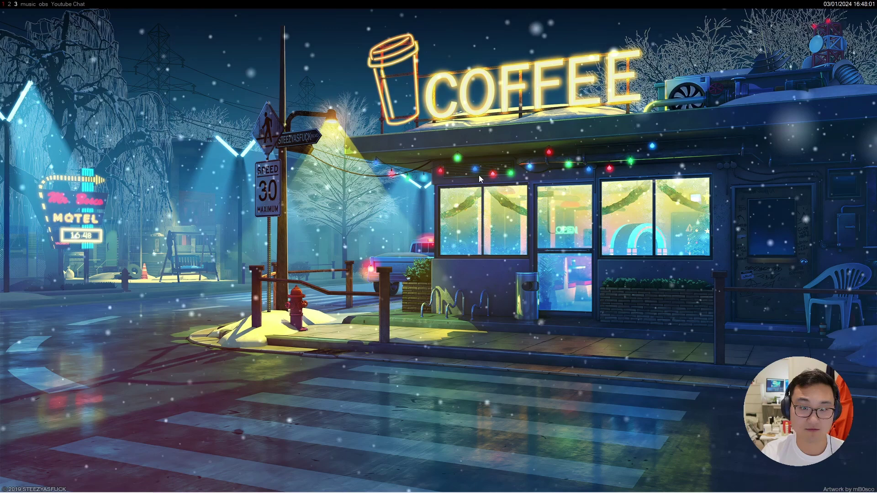
Open workspacer.config.csx from the .workspacer folder in the editor and close File Explorer.
{"action": "key", "text": "super+e"}
{"action": "left_click", "coordinate": [44, 175]}
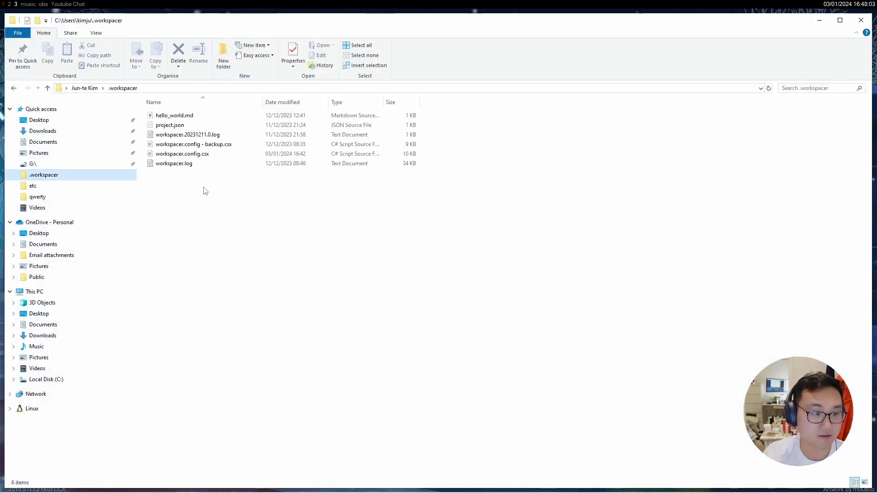
{"action": "double_click", "coordinate": [185, 156]}
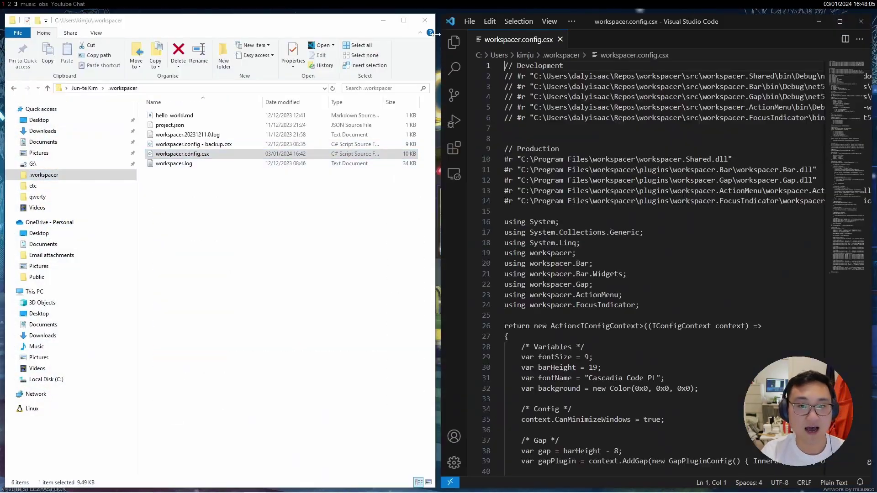
{"action": "scroll", "coordinate": [437, 35], "scroll_direction": "down", "scroll_amount": 5}
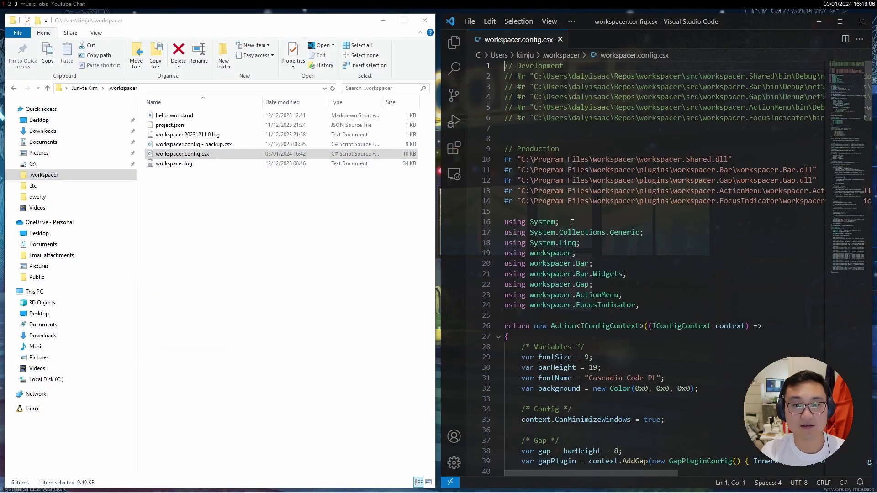
{"action": "left_click", "coordinate": [432, 24]}
{"action": "scroll", "coordinate": [276, 278], "scroll_direction": "up", "scroll_amount": 5}
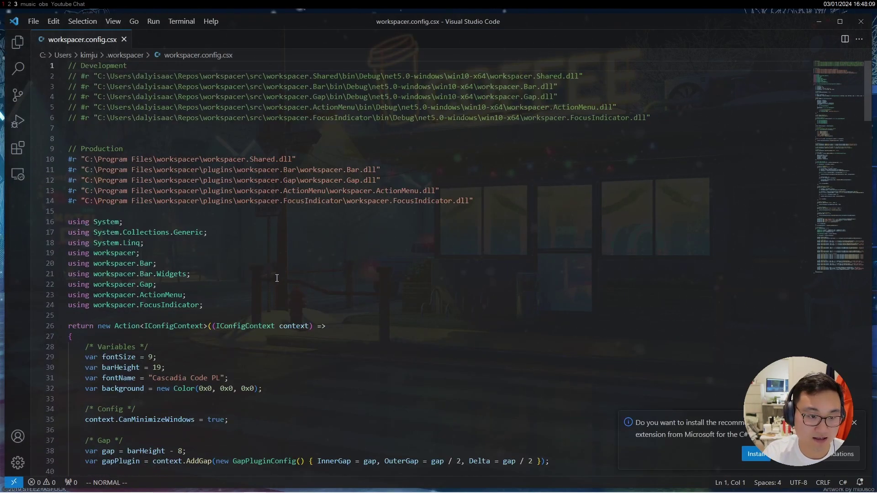
{"action": "scroll", "coordinate": [276, 278], "scroll_direction": "down", "scroll_amount": 13}
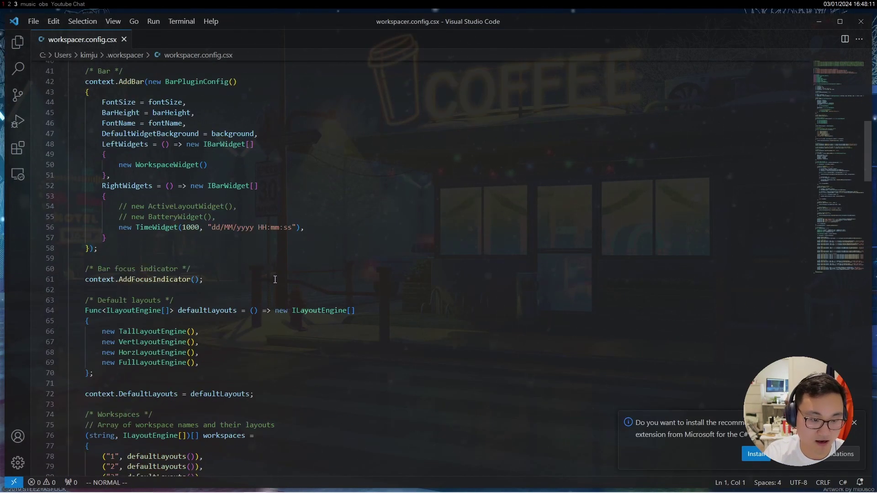
{"action": "scroll", "coordinate": [274, 279], "scroll_direction": "down", "scroll_amount": 3}
Change CanMinimizeWindows from true to false via /mini, save with :w, and restart workspacer with Alt+Q.
{"action": "type", "text": "/mini"}
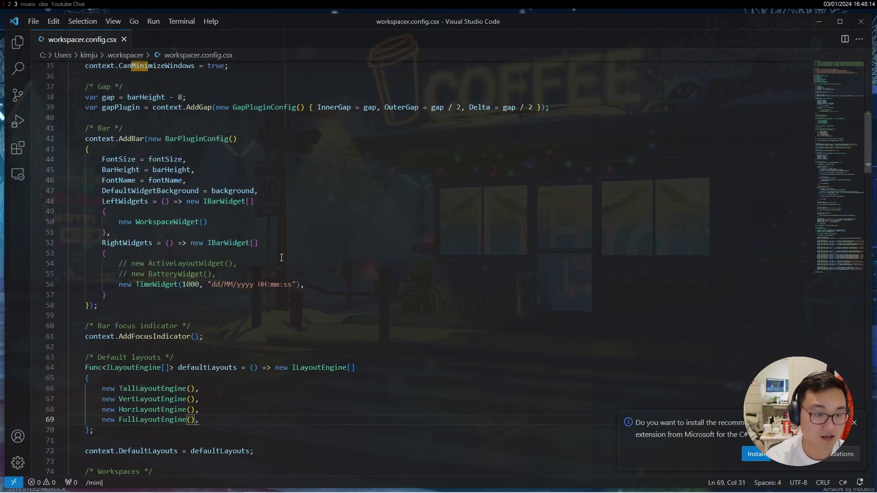
{"action": "key", "text": "Return"}
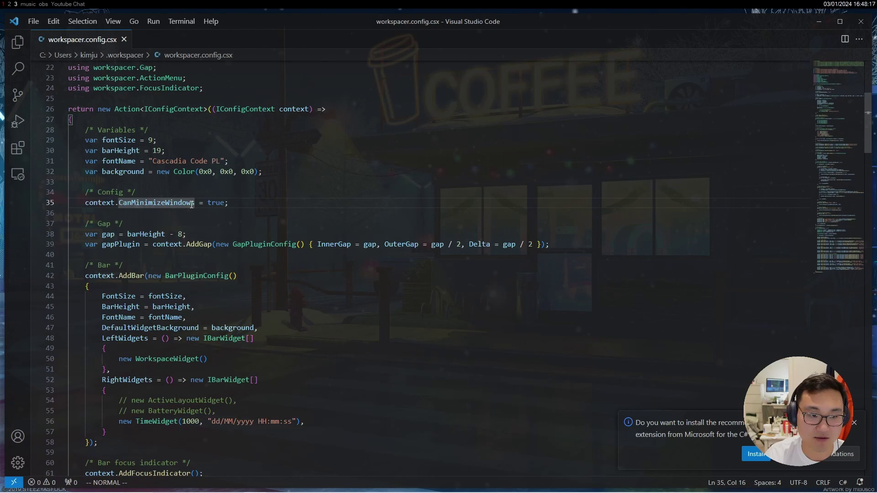
{"action": "left_click", "coordinate": [225, 203]}
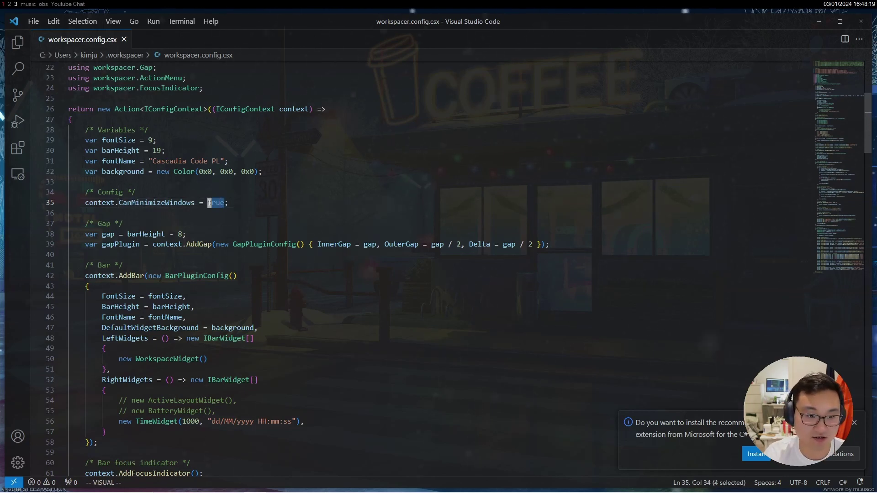
{"action": "type", "text": "cfalse"}
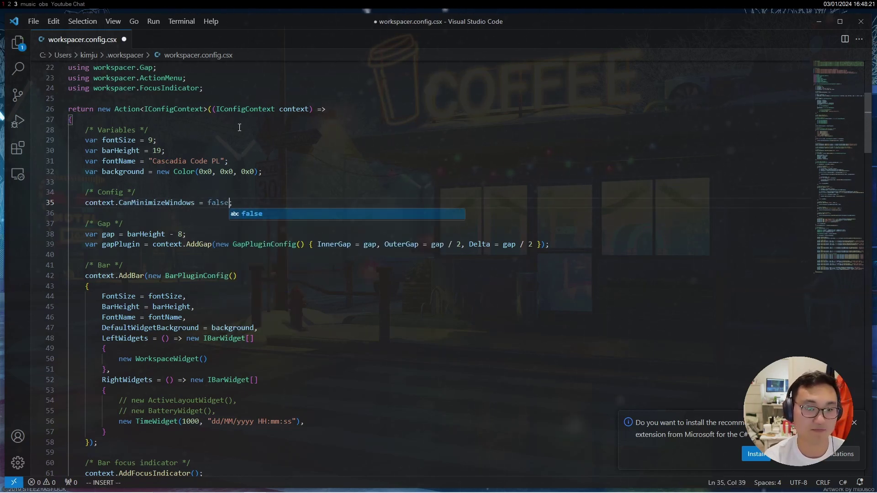
{"action": "key", "text": "Escape"}
{"action": "type", "text": ":w"}
{"action": "key", "text": "Return"}
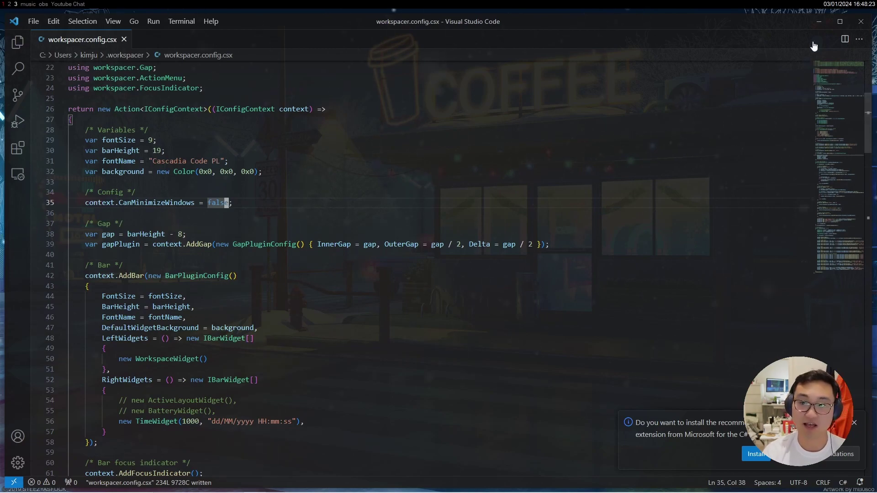
{"action": "key", "text": "alt+q"}
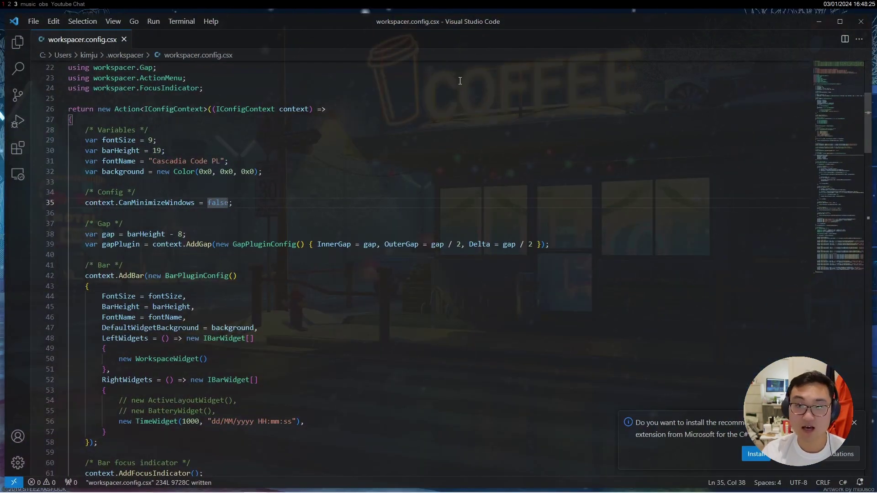
{"action": "left_click", "coordinate": [246, 214]}
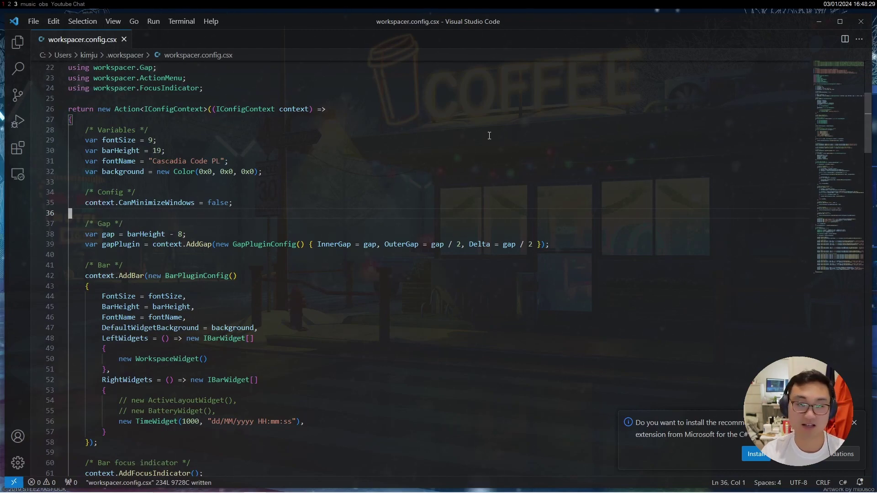
Close the code editor and quit workspacer from its tray icon.
{"action": "left_click", "coordinate": [861, 22]}
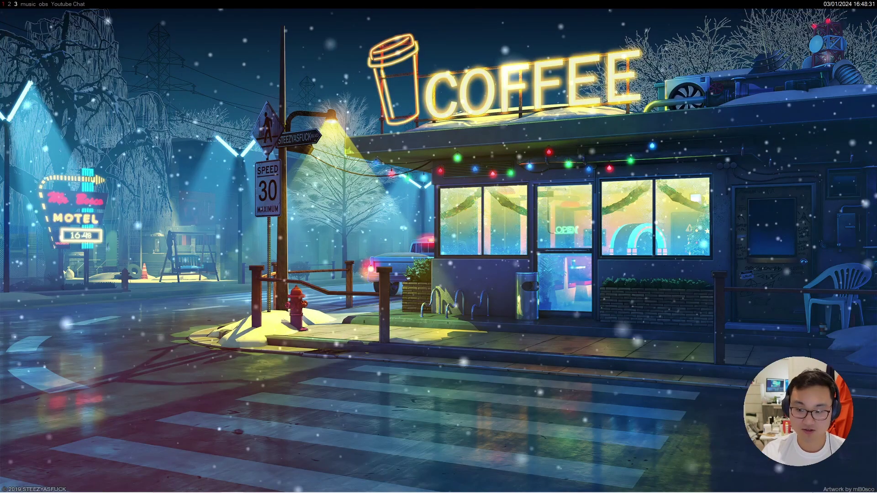
{"action": "left_click", "coordinate": [755, 484]}
{"action": "right_click", "coordinate": [729, 414]}
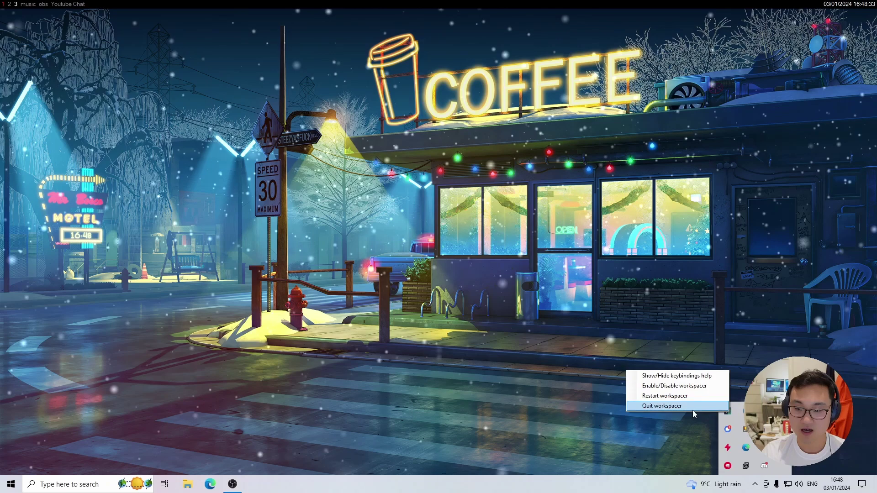
{"action": "left_click", "coordinate": [542, 236]}
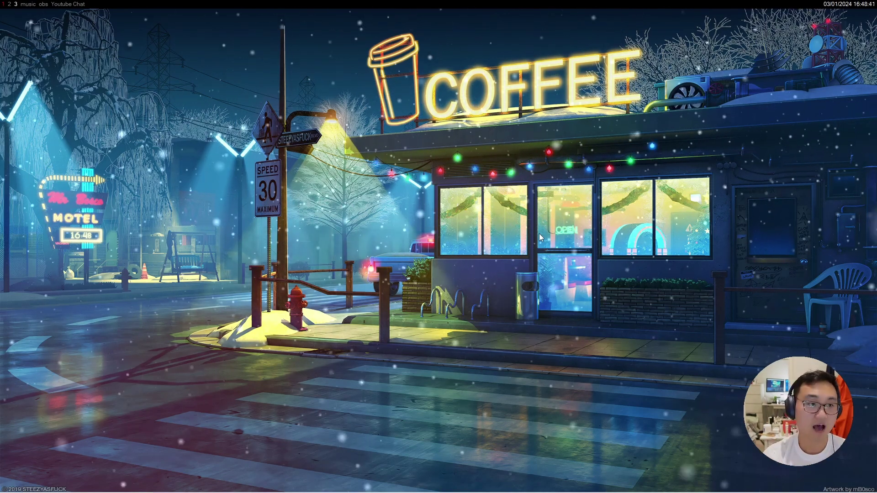
Quit workspacer from the tray again and close the File Explorer window.
{"action": "key", "text": "super+e"}
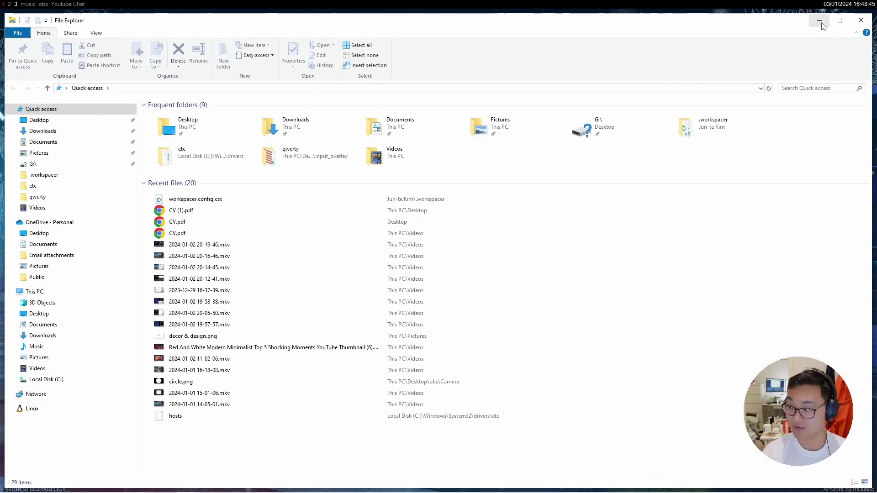
{"action": "left_click", "coordinate": [819, 20]}
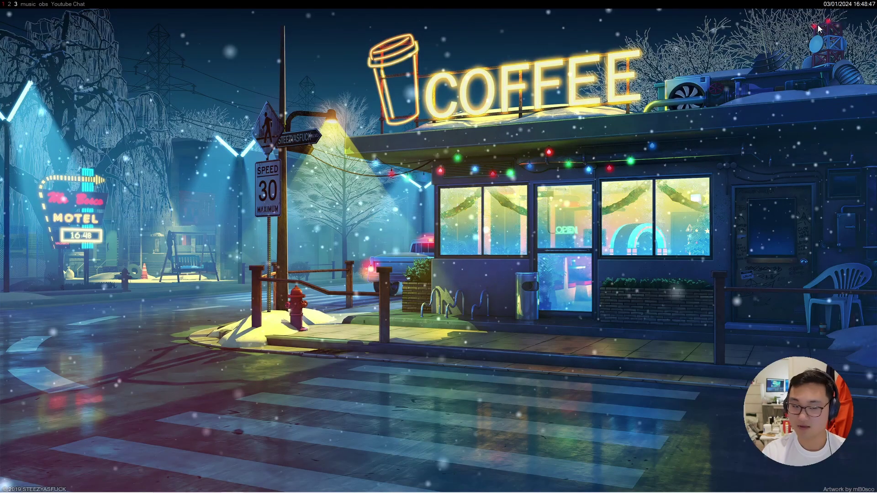
{"action": "left_click", "coordinate": [755, 484]}
{"action": "right_click", "coordinate": [728, 411]}
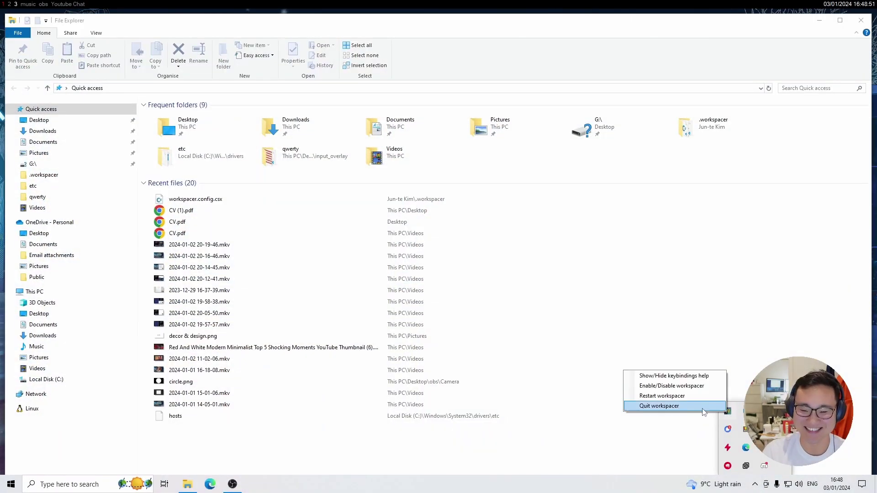
{"action": "left_click", "coordinate": [603, 372]}
{"action": "left_click", "coordinate": [861, 21]}
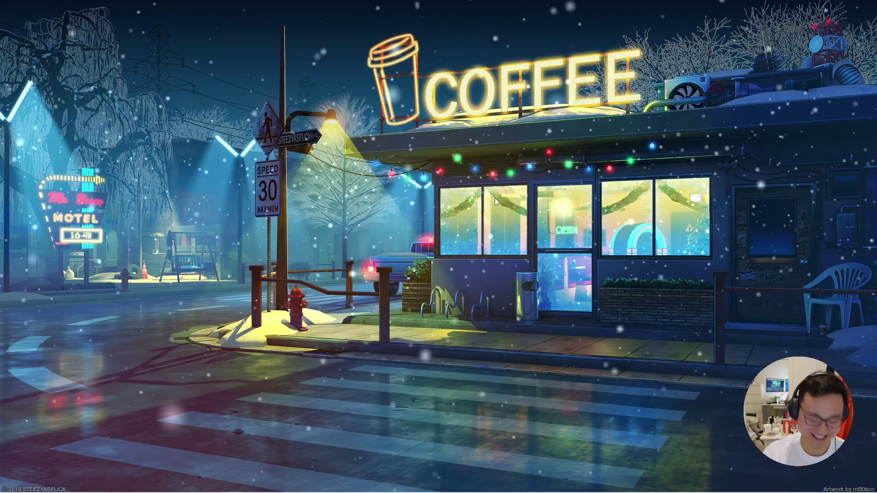
Relaunch workspacer by searching 'wo' in Start.
{"action": "key", "text": "super"}
{"action": "type", "text": "wo"}
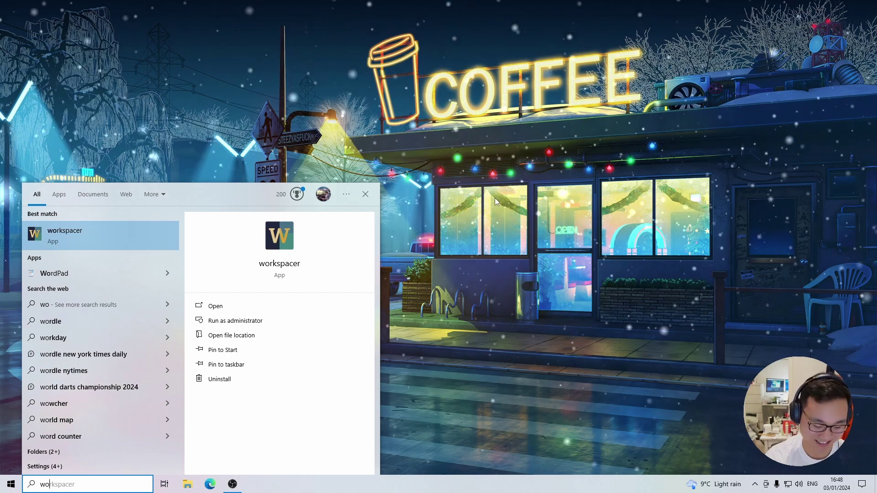
{"action": "key", "text": "super"}
Open workspacer.config.csx in Notepad++, verify CanMinimizeWindows is false on line 35, and close everything.
{"action": "key", "text": "super+e"}
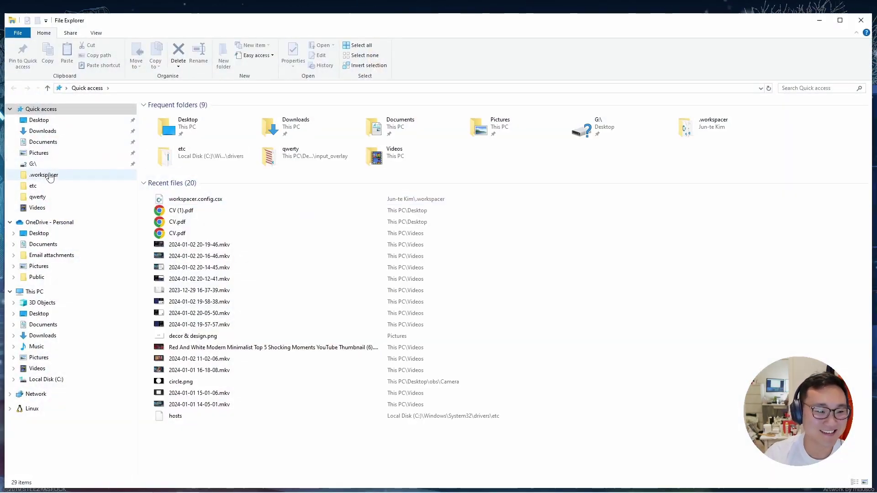
{"action": "left_click", "coordinate": [49, 175]}
{"action": "right_click", "coordinate": [190, 158]}
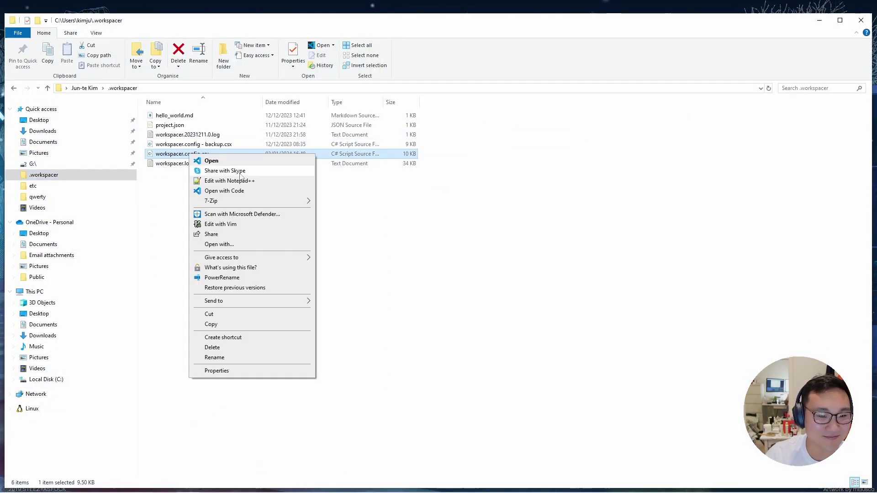
{"action": "left_click", "coordinate": [238, 180]}
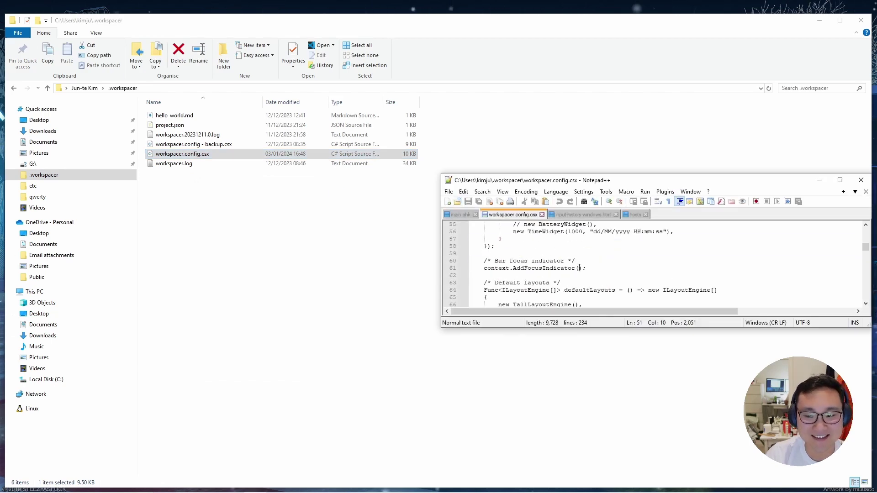
{"action": "left_click", "coordinate": [840, 180]}
{"action": "scroll", "coordinate": [372, 176], "scroll_direction": "up", "scroll_amount": 14}
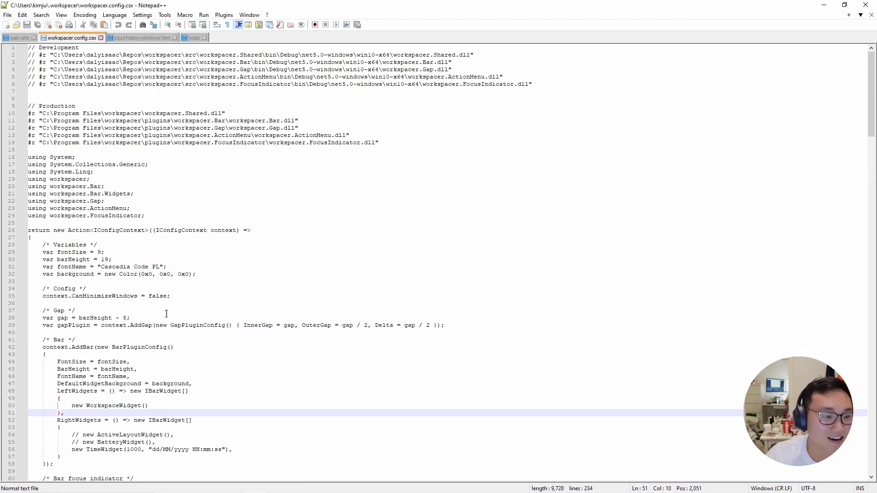
{"action": "left_click", "coordinate": [159, 297]}
{"action": "left_click", "coordinate": [865, 4]}
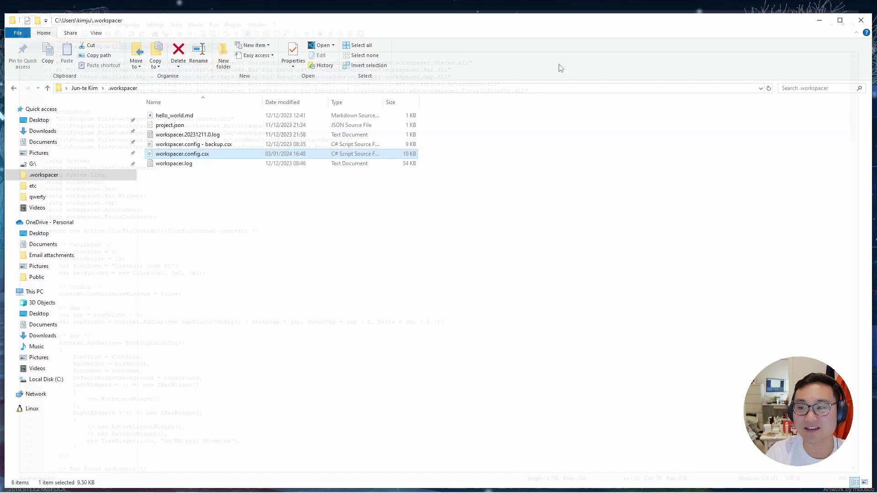
{"action": "left_click", "coordinate": [862, 14]}
Open and dismiss a Start search for 'w'.
{"action": "key", "text": "super"}
{"action": "type", "text": "w"}
{"action": "key", "text": "Return"}
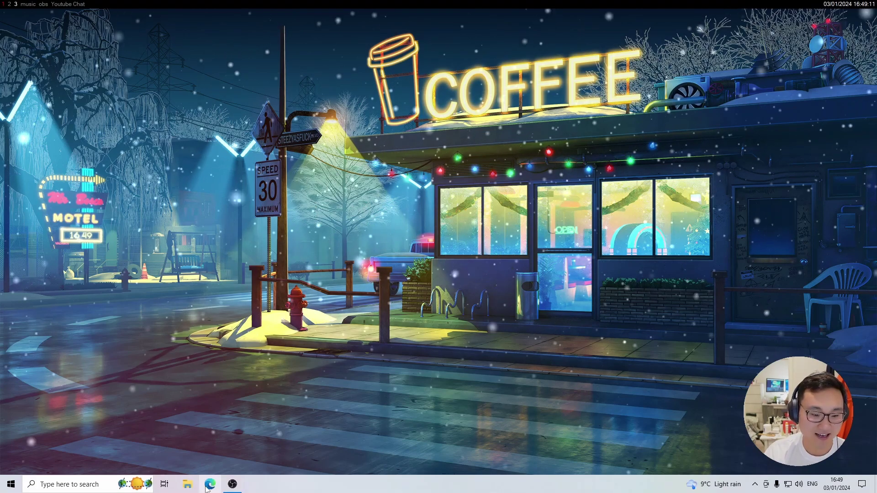
Open and minimize Edge, then insert a space before the = on line 35.
{"action": "left_click", "coordinate": [208, 484]}
{"action": "left_click", "coordinate": [819, 21]}
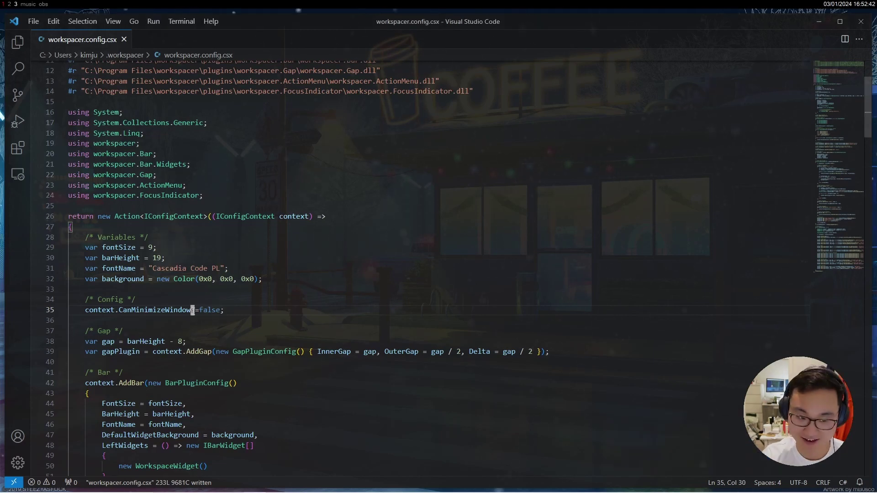
{"action": "key", "text": "i"}
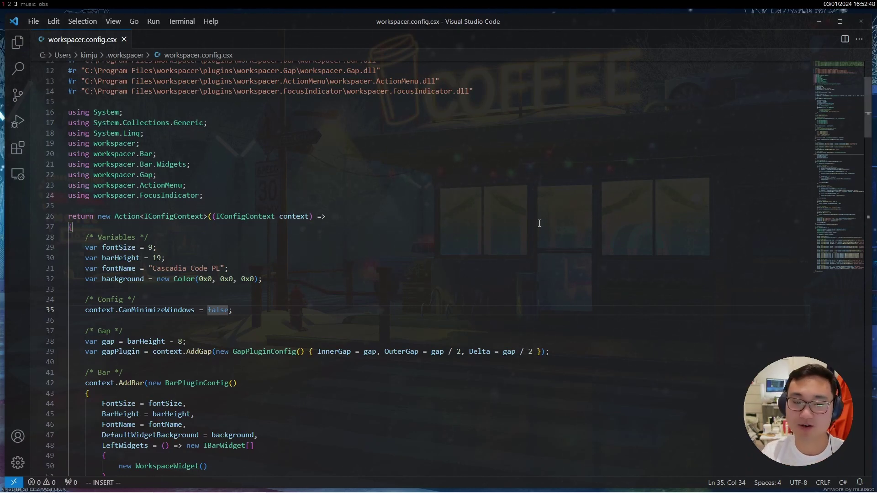
{"action": "scroll", "coordinate": [441, 269], "scroll_direction": "down", "scroll_amount": 1}
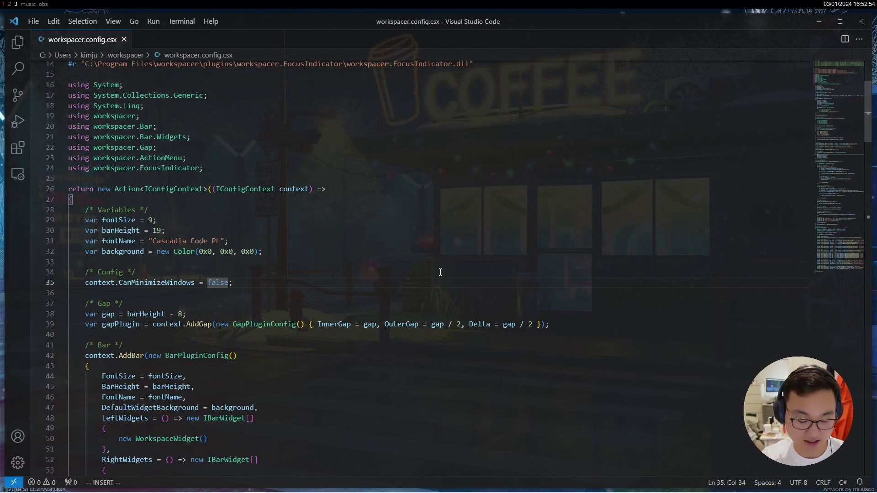
Search 'stack overflow how to print in python' in a tiled Edge window and open the first result.
{"action": "key", "text": "super+2"}
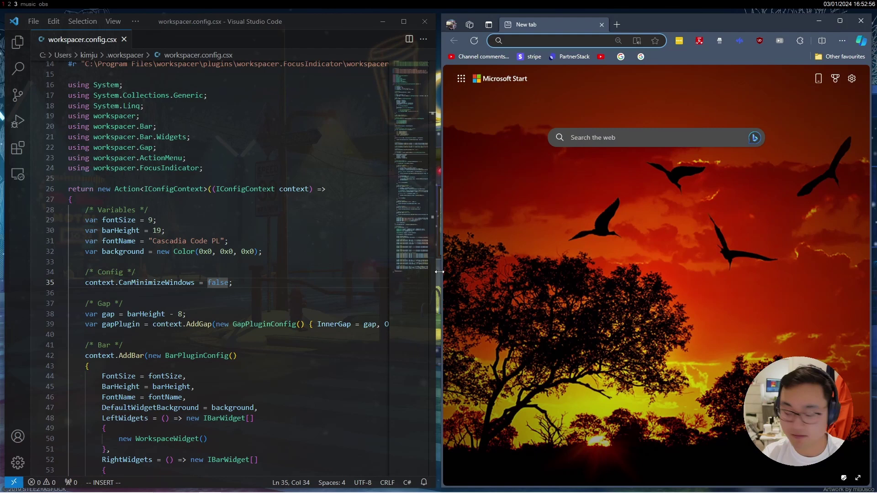
{"action": "type", "text": "stack"}
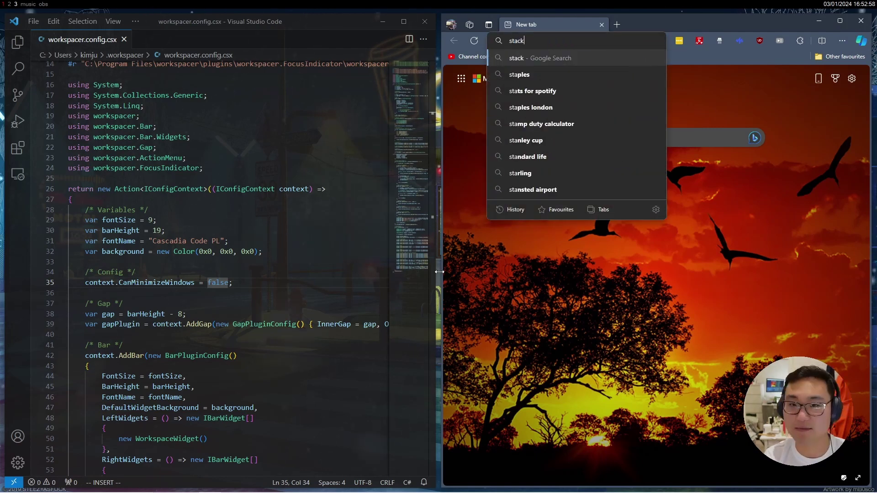
{"action": "type", "text": " overflow how "}
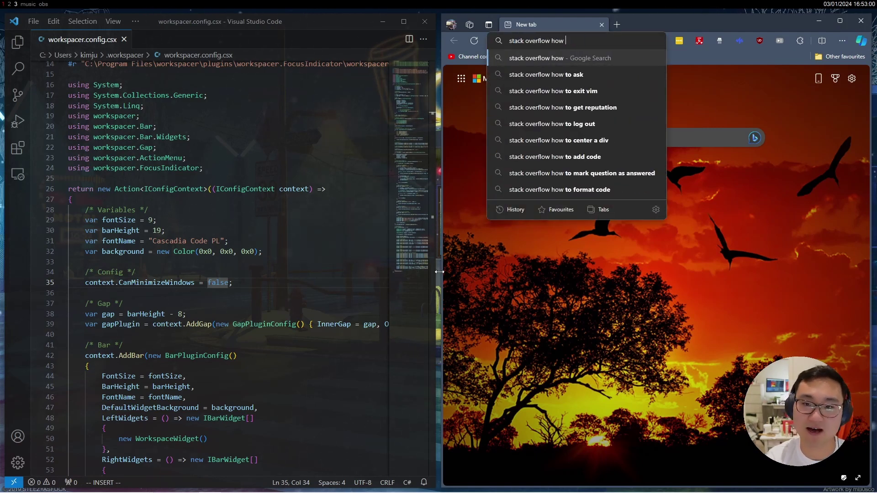
{"action": "type", "text": "to print in python"}
{"action": "key", "text": "Return"}
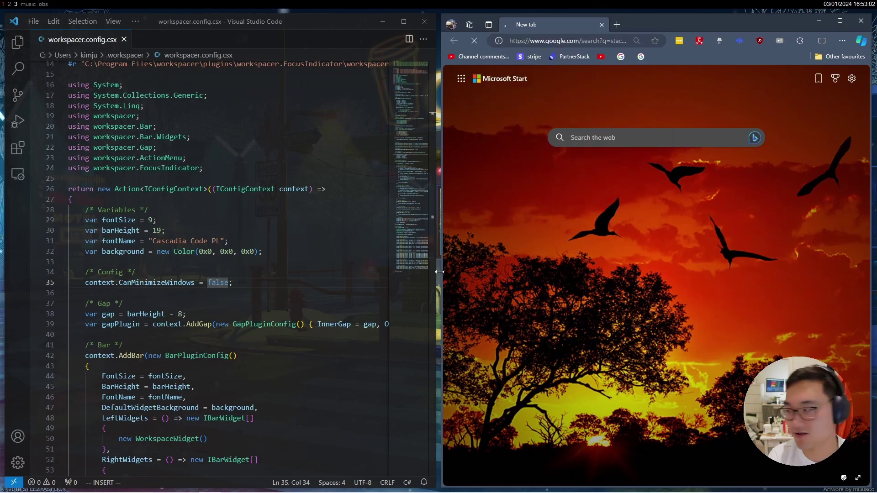
{"action": "left_click", "coordinate": [623, 192]}
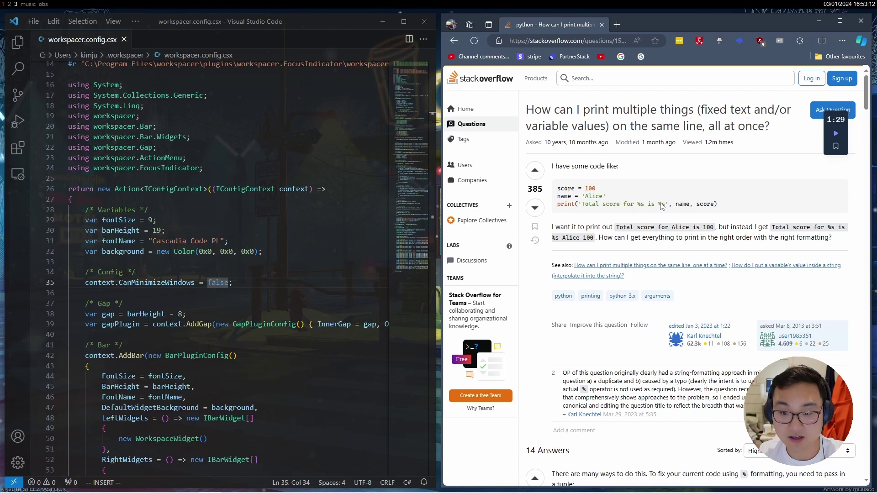
Widen the editor tile, select the example print line, then close Edge.
{"action": "key", "text": "alt+l"}
{"action": "key", "text": "alt+l"}
{"action": "key", "text": "alt+l"}
{"action": "key", "text": "alt+l"}
{"action": "key", "text": "alt+l"}
{"action": "key", "text": "alt+l"}
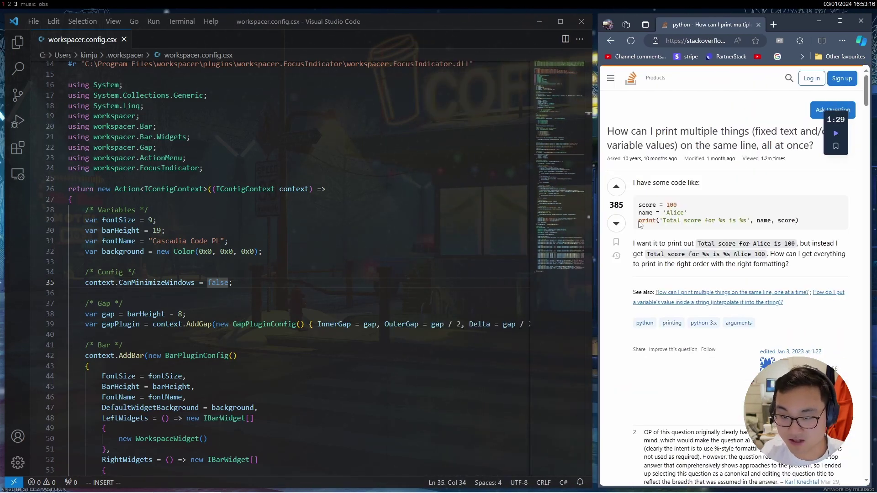
{"action": "left_click_drag", "start_coordinate": [792, 228], "coordinate": [795, 224]}
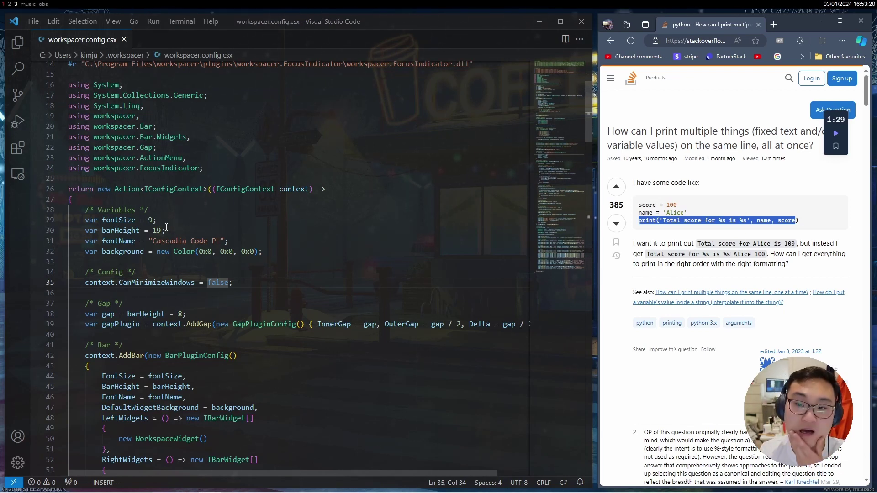
{"action": "scroll", "coordinate": [690, 204], "scroll_direction": "down", "scroll_amount": 3}
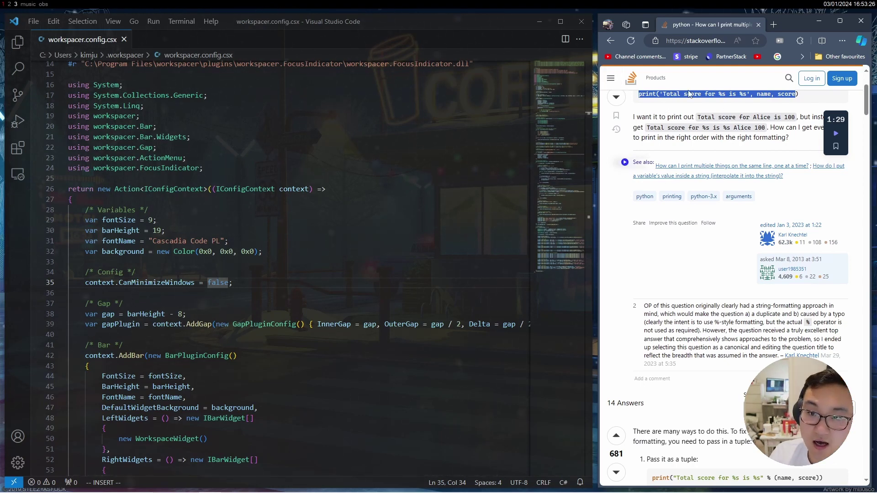
{"action": "scroll", "coordinate": [708, 182], "scroll_direction": "up", "scroll_amount": 3}
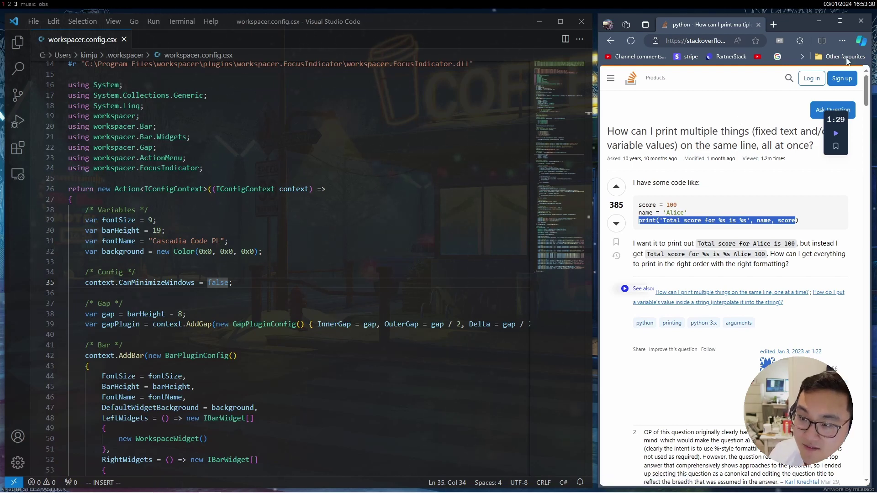
{"action": "key", "text": "ctrl+w"}
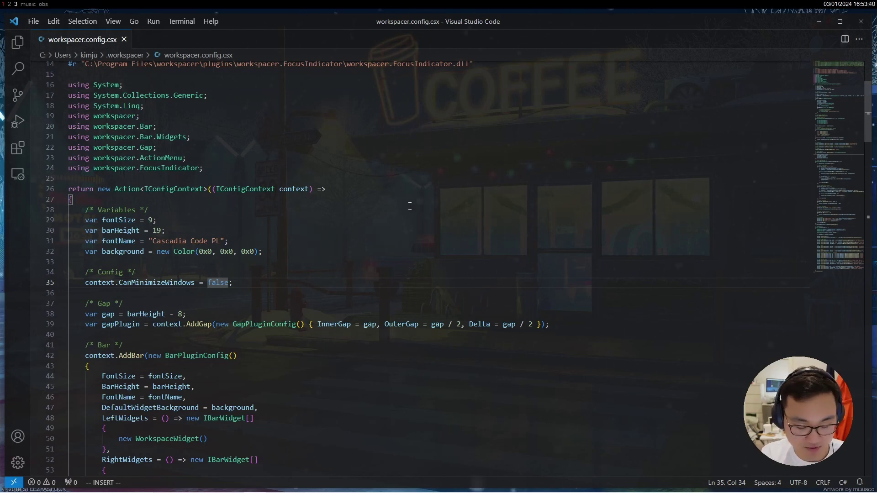
Open two stacked Edge windows beside the editor and search 'google something here' in the top one.
{"action": "key", "text": "super+1"}
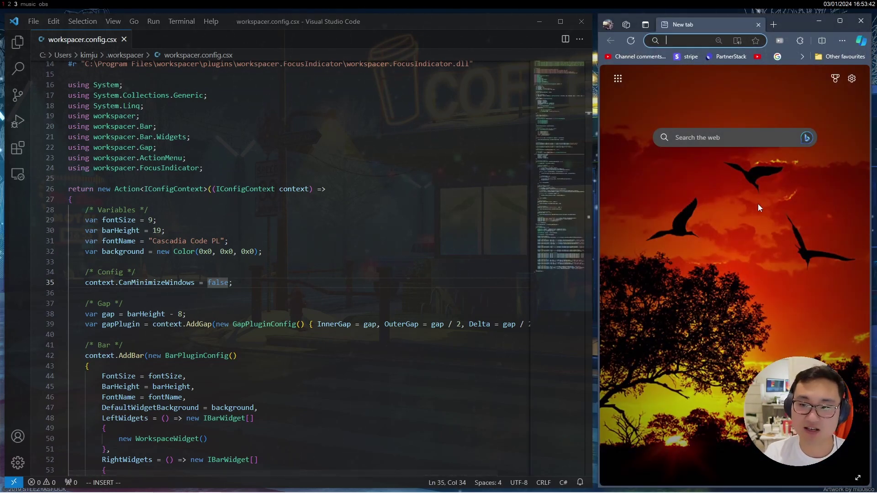
{"action": "key", "text": "ctrl+n"}
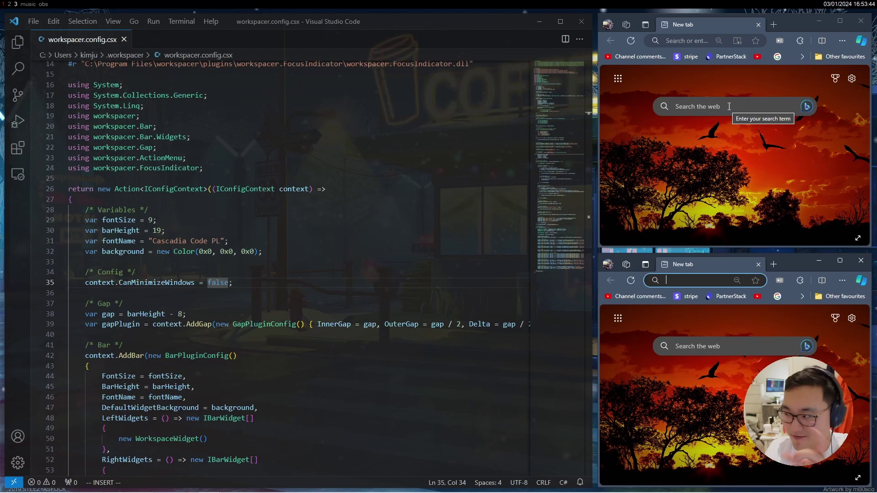
{"action": "left_click", "coordinate": [682, 50]}
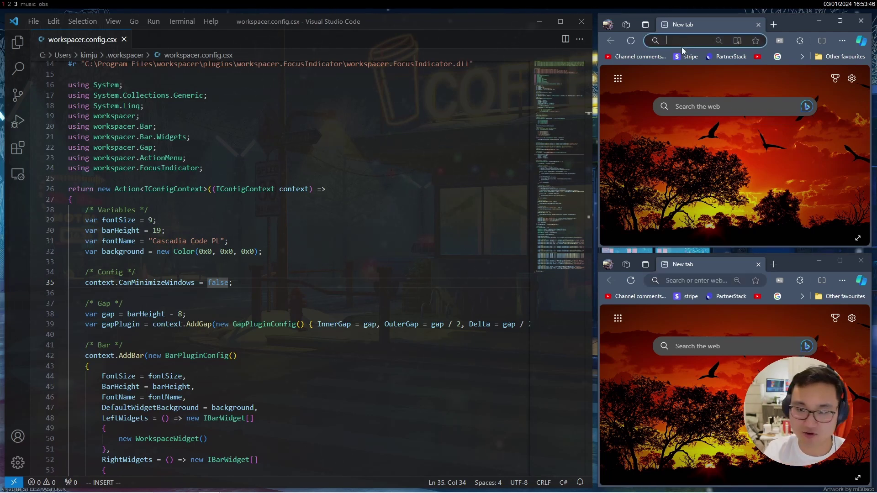
{"action": "type", "text": "google something here"}
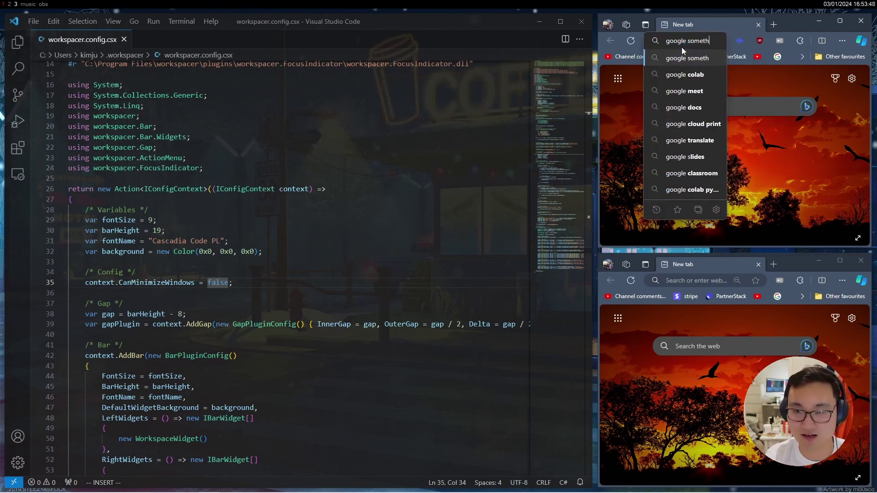
{"action": "key", "text": "Return"}
Search 'reserach something here' in the lower window, then toggle it full screen and back.
{"action": "left_click", "coordinate": [694, 281]}
{"action": "type", "text": "rese"}
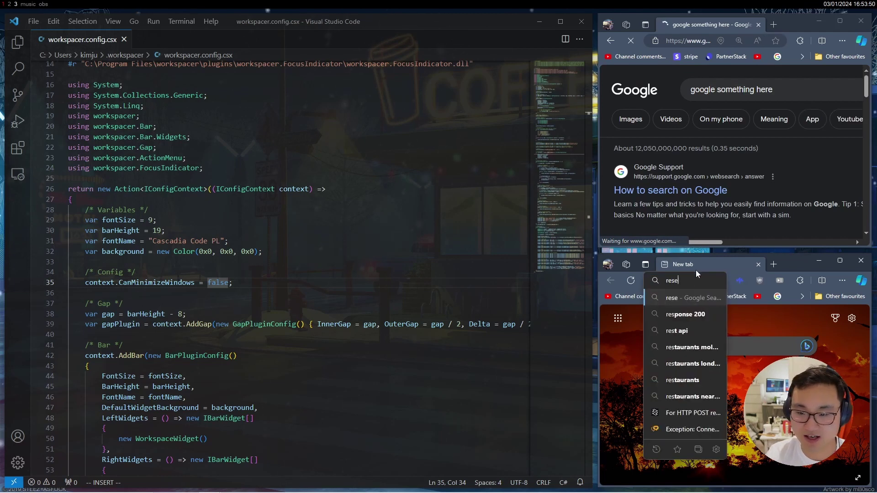
{"action": "type", "text": "rach something here"}
{"action": "key", "text": "Return"}
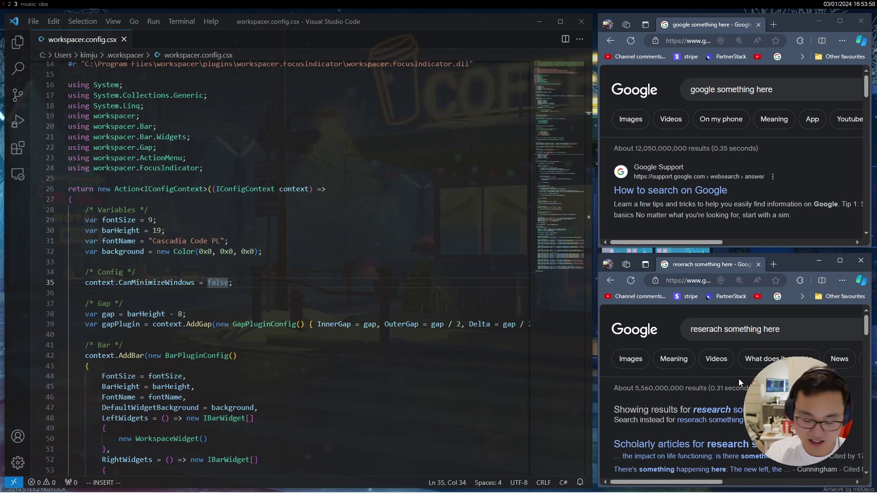
{"action": "key", "text": "F11"}
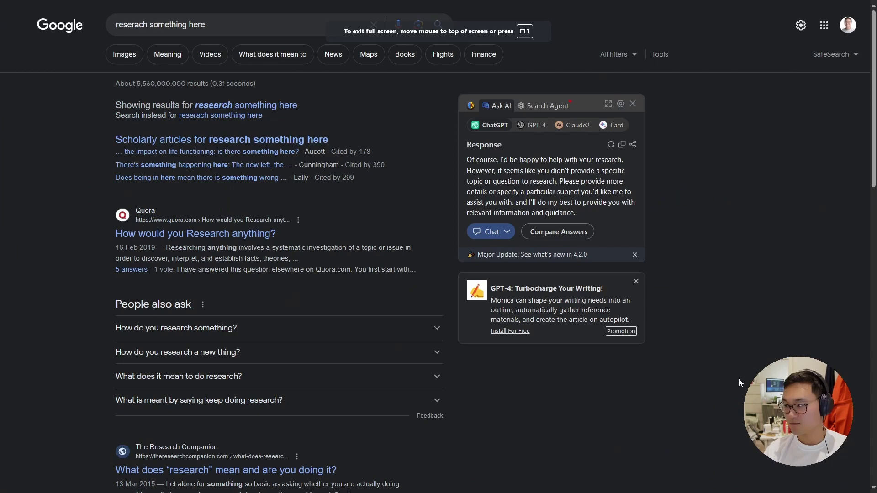
{"action": "scroll", "coordinate": [399, 322], "scroll_direction": "down", "scroll_amount": 5}
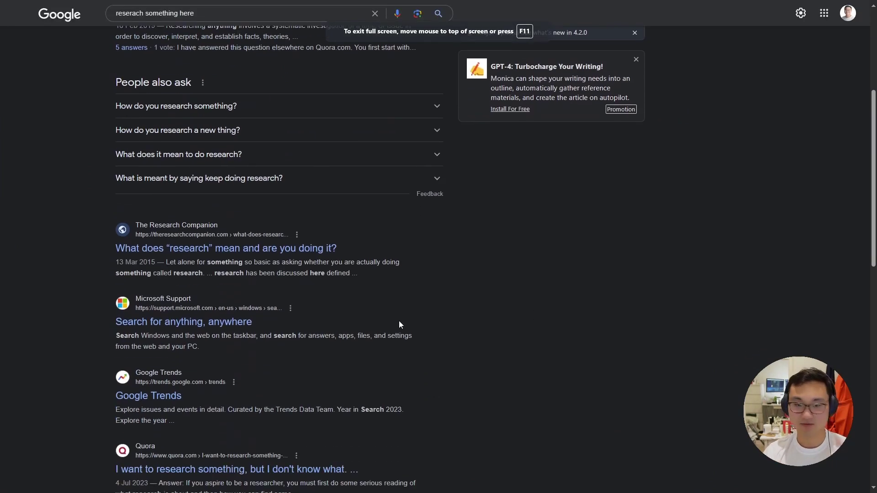
{"action": "key", "text": "F11"}
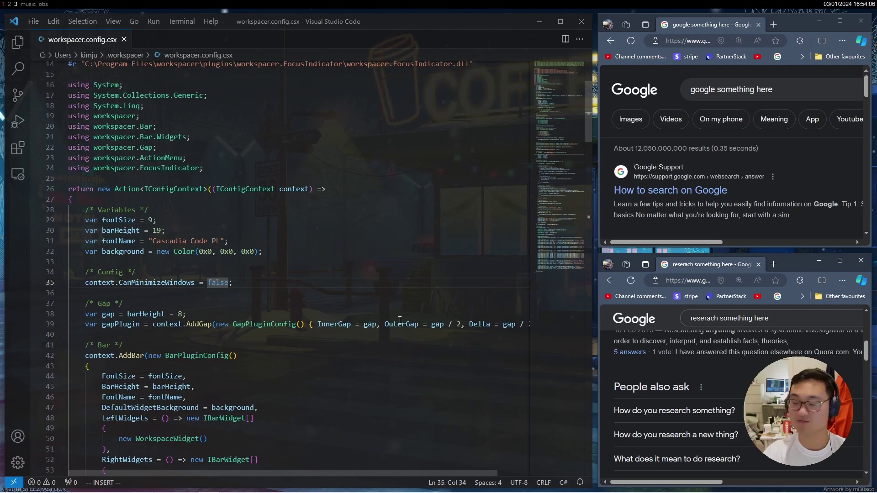
{"action": "key", "text": "ctrl+Left"}
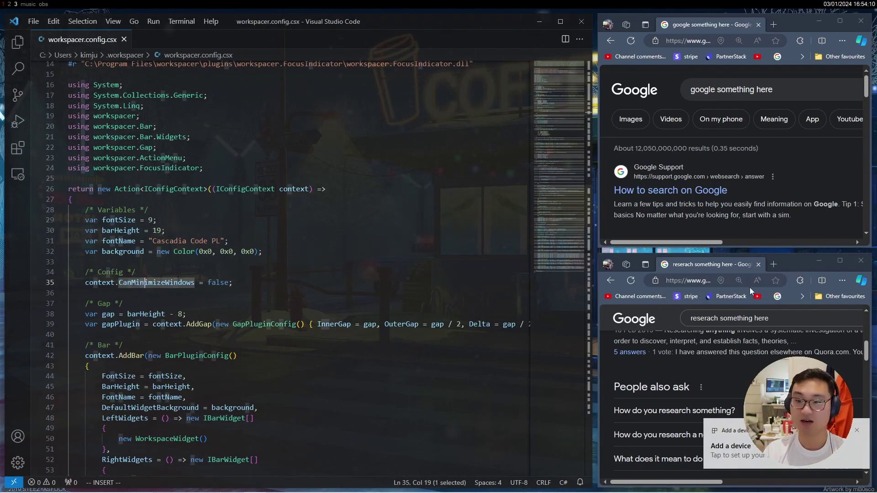
Close the lower Edge search window.
{"action": "left_click", "coordinate": [758, 264]}
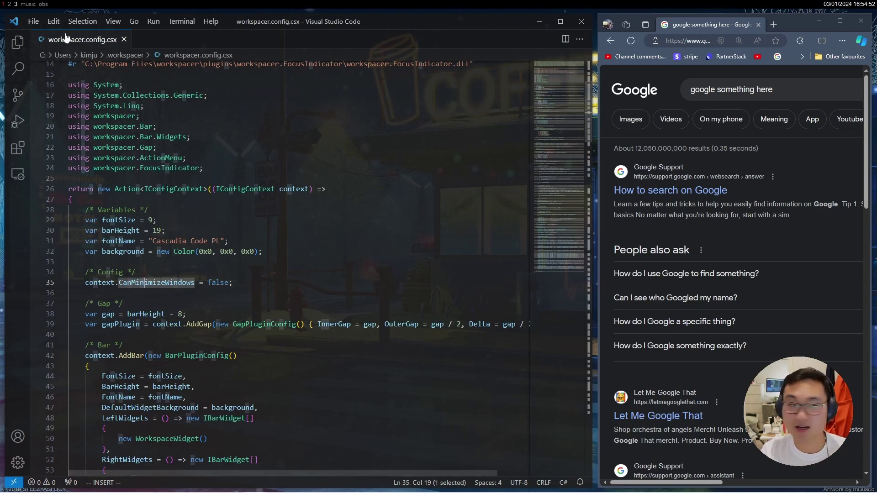
Switch to the empty second workspace in the Workspacer bar.
{"action": "left_click", "coordinate": [11, 5]}
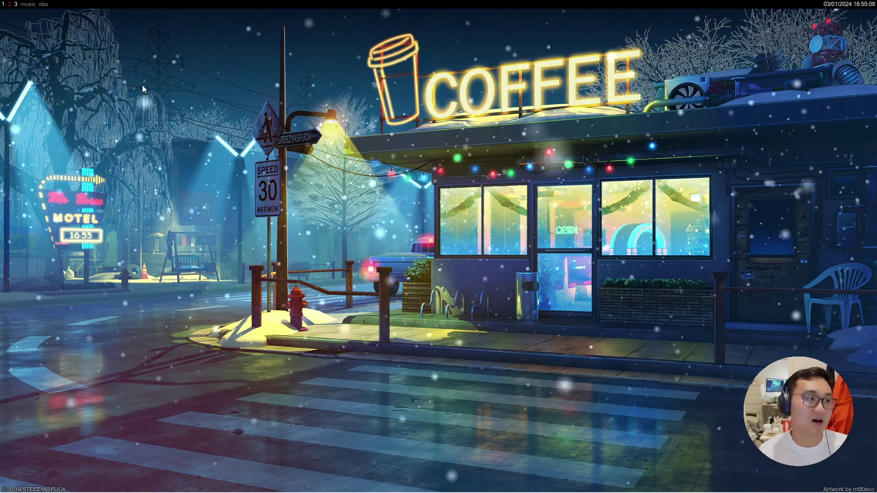
Return to the workspace with workspacer.config.csx beside the 'google something here' results.
{"action": "left_click", "coordinate": [16, 6]}
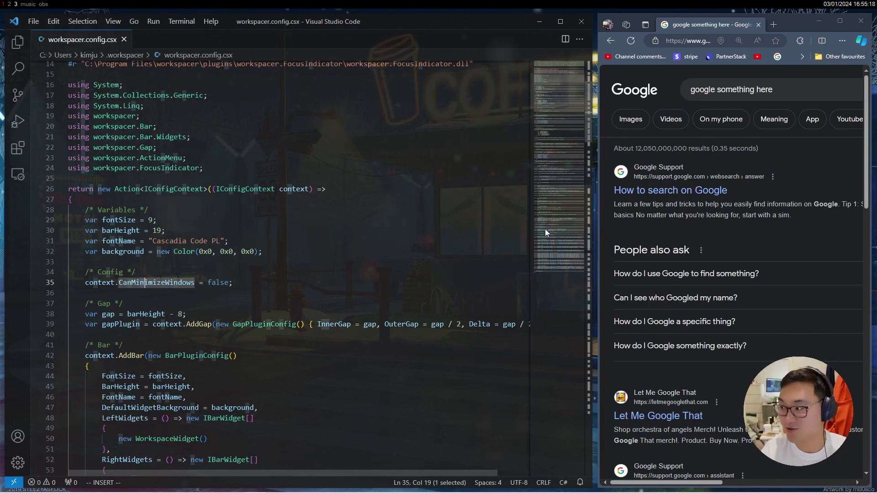
{"action": "scroll", "coordinate": [437, 338], "scroll_direction": "down", "scroll_amount": 2}
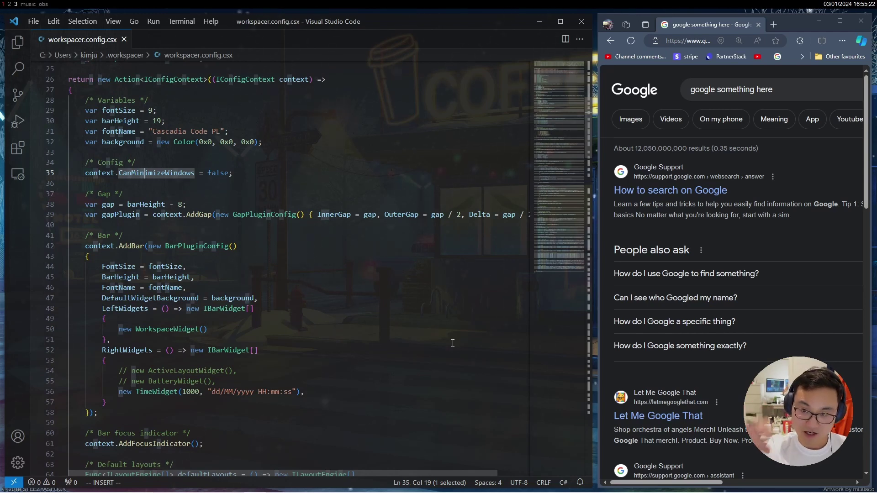
Close the Edge results window and toggle VS Code full screen on and off with F11.
{"action": "left_click", "coordinate": [861, 23]}
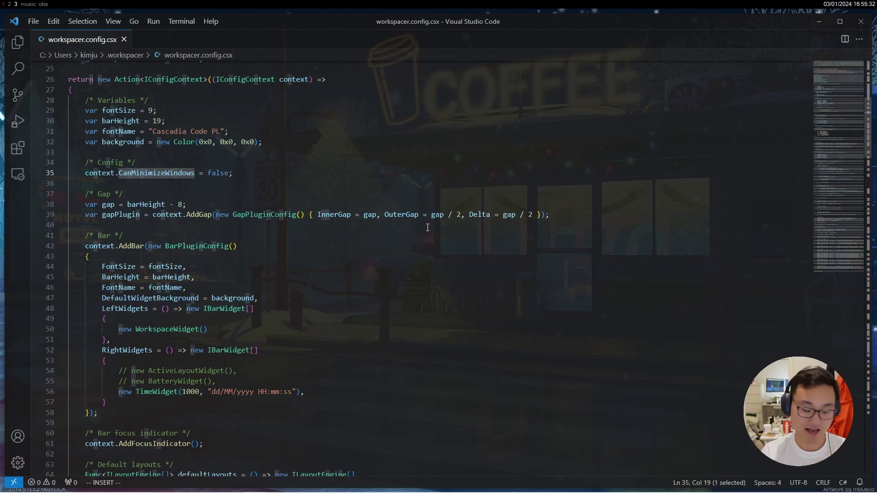
{"action": "key", "text": "F11"}
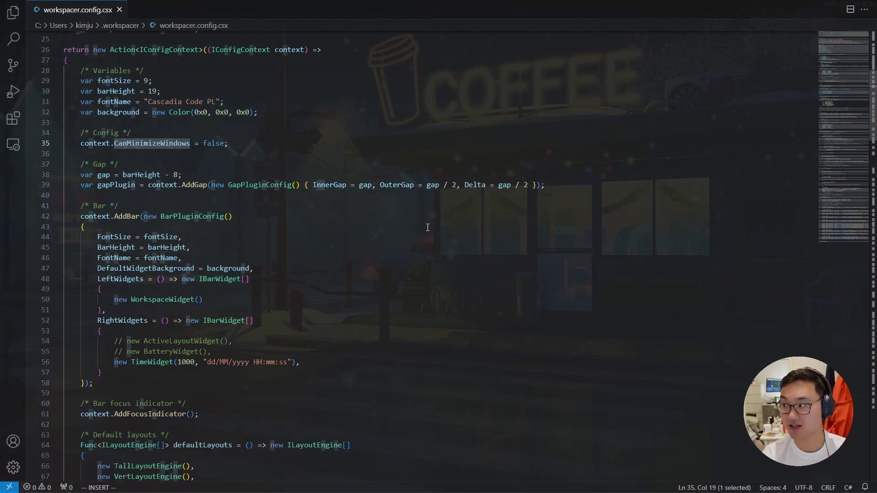
{"action": "key", "text": "F11"}
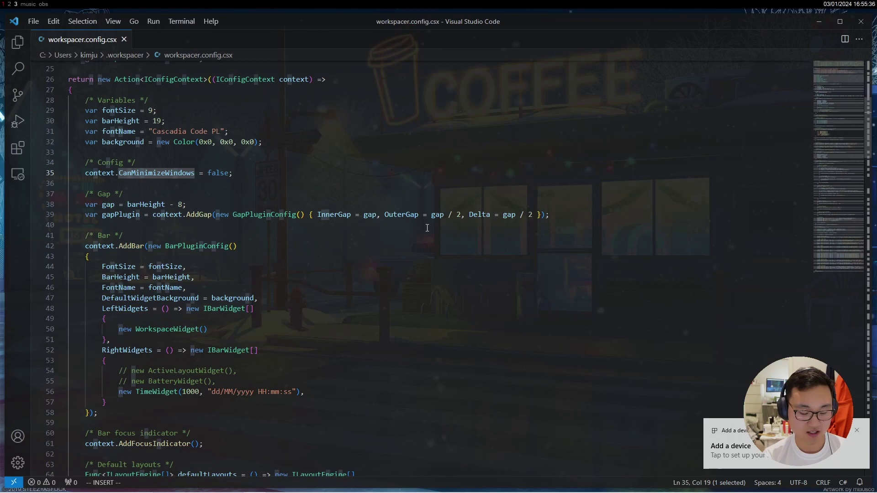
Open a terminal beside the editor, dismiss the Add a device notification, clear it, and test-type in transparent full screen.
{"action": "key", "text": "super+Return"}
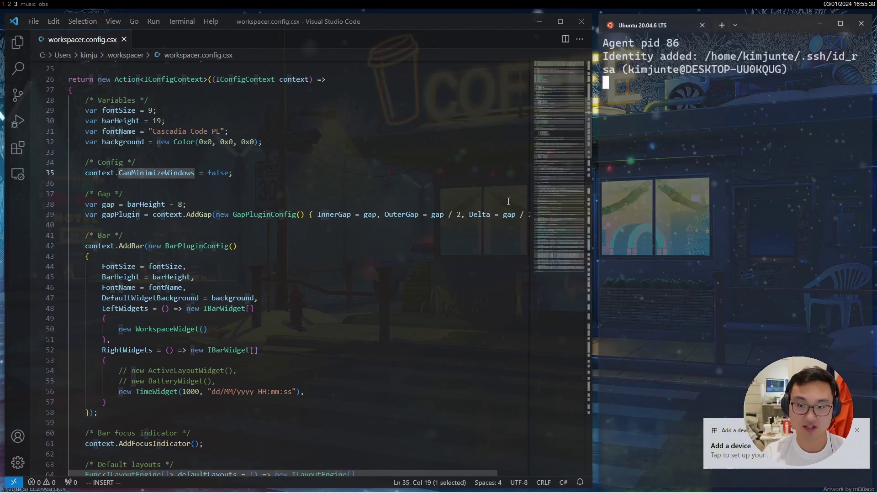
{"action": "left_click", "coordinate": [857, 431]}
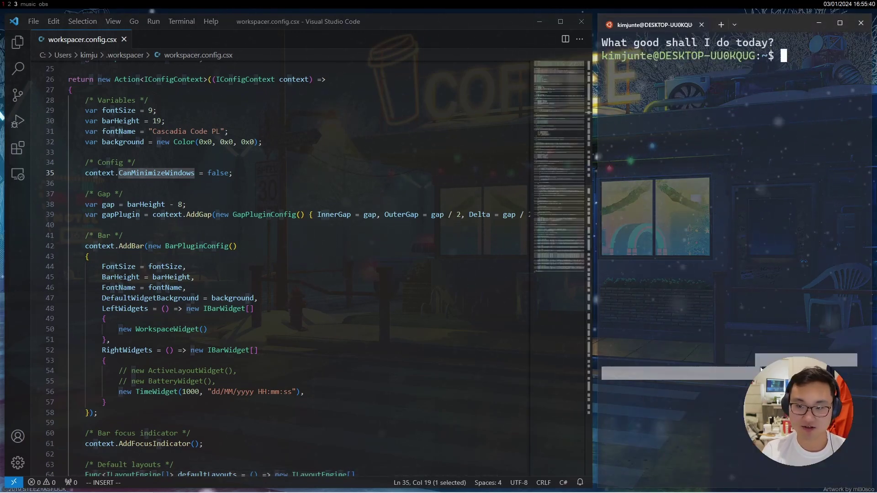
{"action": "type", "text": "clear"}
{"action": "key", "text": "Return"}
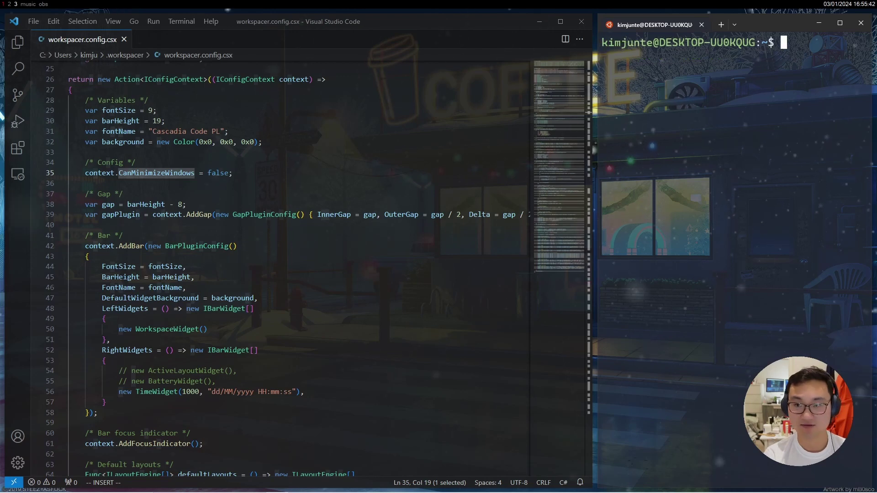
{"action": "type", "text": "sadsad"}
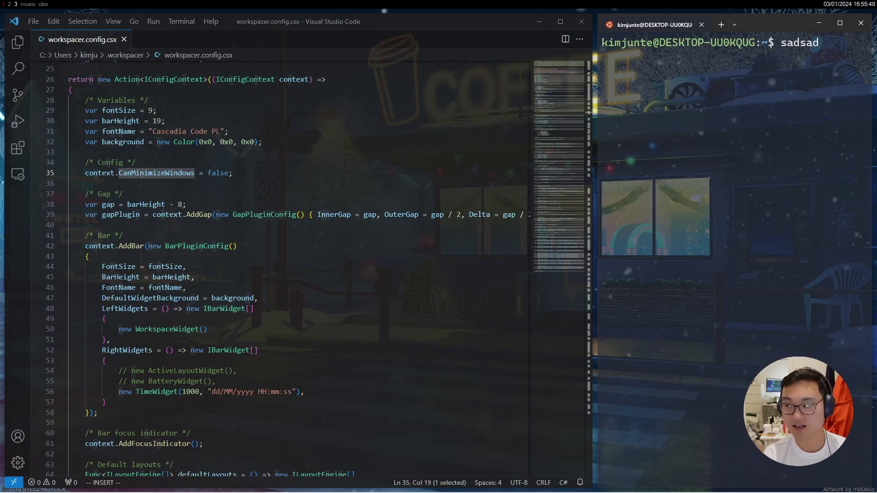
{"action": "key", "text": "F11"}
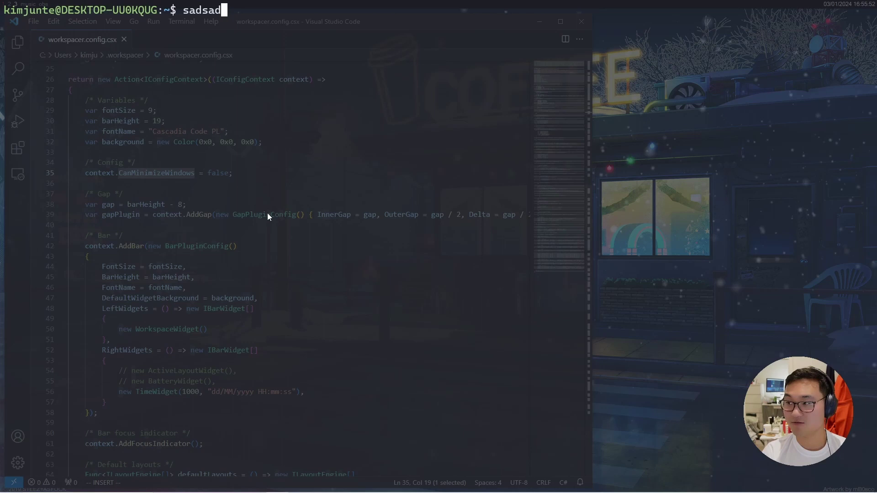
{"action": "type", "text": "sdfsdf"}
{"action": "key", "text": "BackSpace"}
{"action": "key", "text": "Home"}
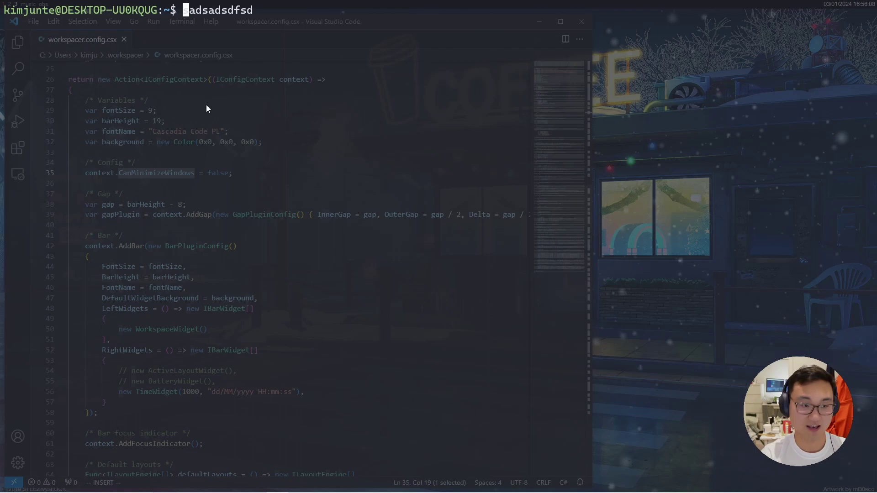
Tile the drop-down terminal with Alt+T and hide VS Code so the terminal fills the screen.
{"action": "key", "text": "alt+t"}
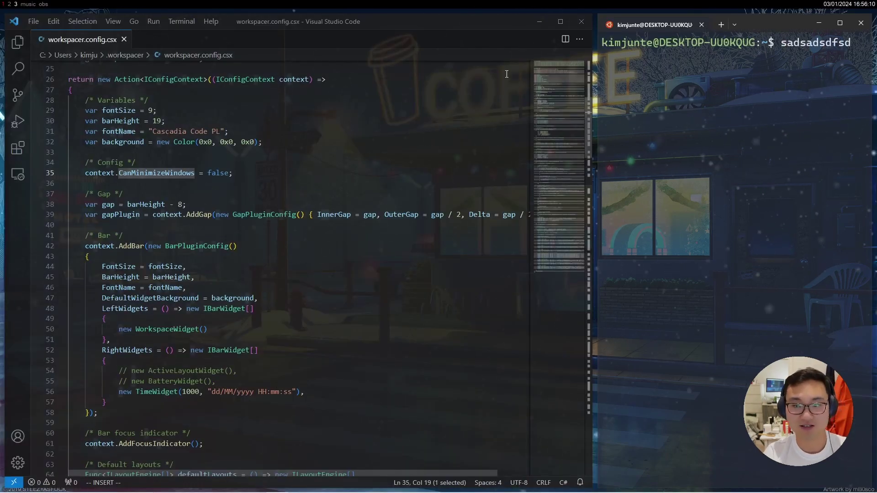
{"action": "key", "text": "F11"}
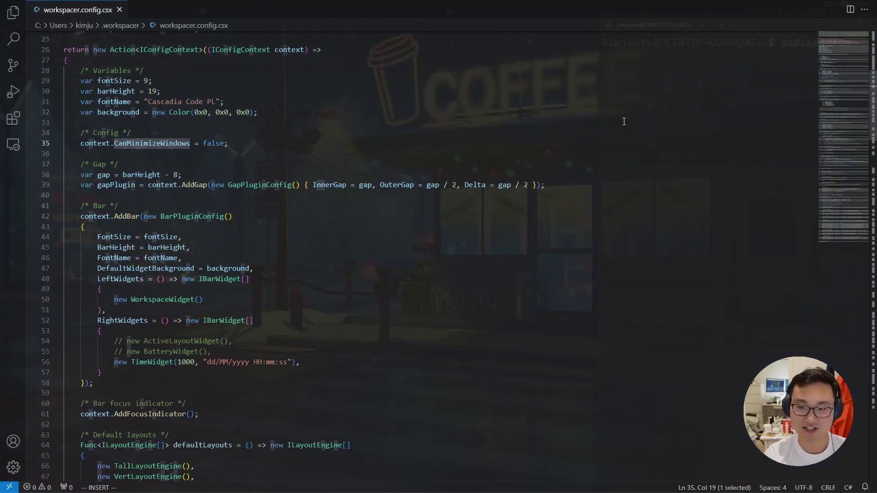
{"action": "key", "text": "F11"}
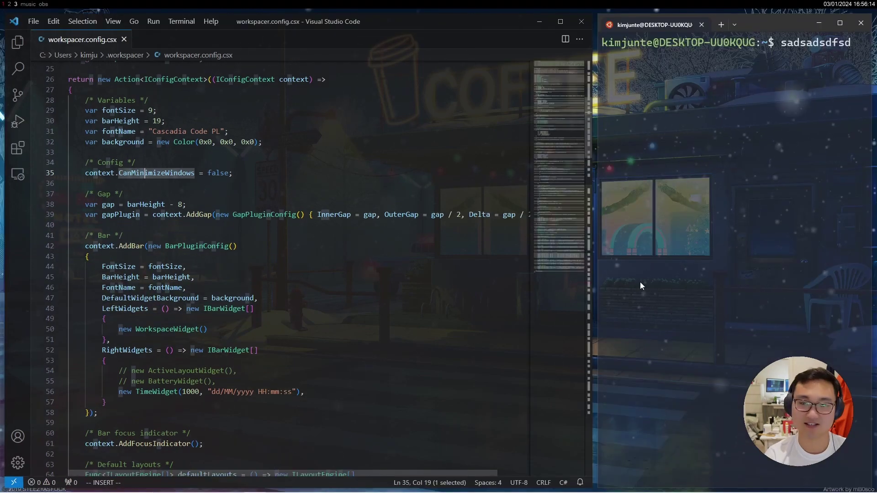
{"action": "key", "text": "alt+F4"}
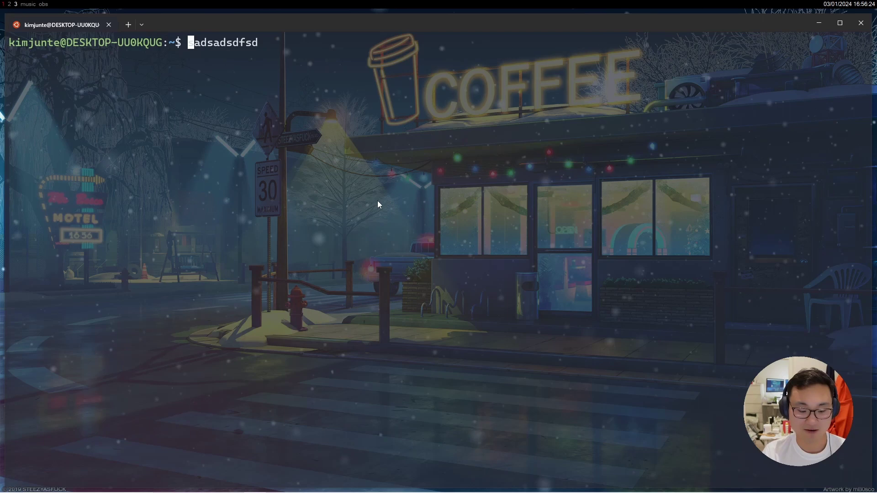
Open a new Edge window beside the terminal, then clear the terminal and list the home folder.
{"action": "key", "text": "alt+b"}
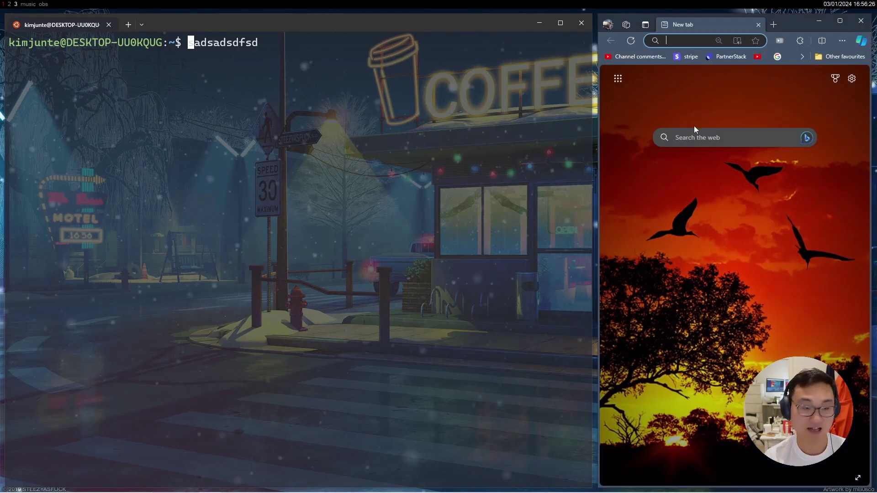
{"action": "key", "text": "alt+h"}
{"action": "key", "text": "ctrl+c"}
{"action": "type", "text": "clear"}
{"action": "key", "text": "Return"}
{"action": "type", "text": "ls"}
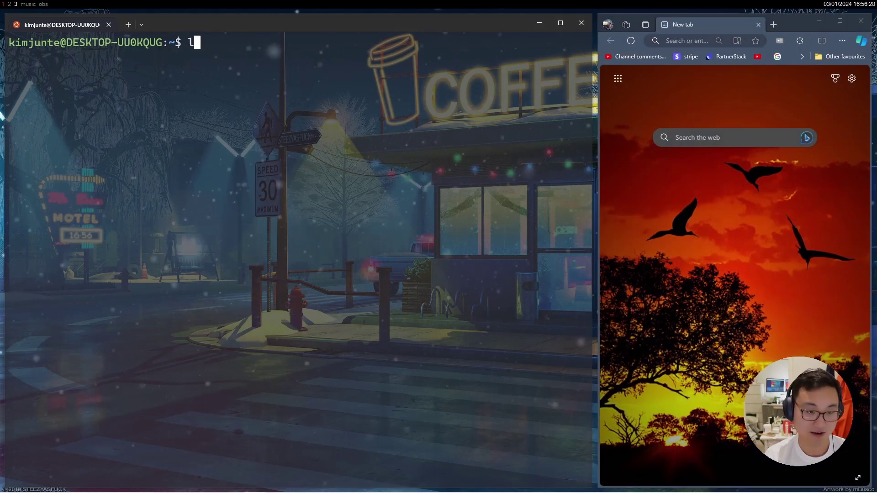
{"action": "key", "text": "Return"}
Navigate through the github folder into mealcraft-mvp, clearing the screen along the way.
{"action": "type", "text": "cd github/"}
{"action": "key", "text": "ctrl+l"}
{"action": "type", "text": "ls"}
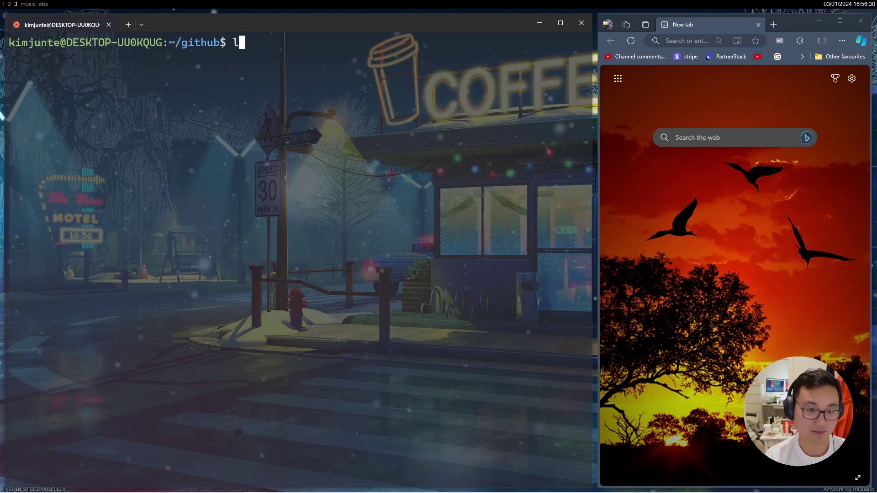
{"action": "key", "text": "Return"}
{"action": "type", "text": "cd mealcraft-mvp/"}
{"action": "key", "text": "Return"}
{"action": "type", "text": "clea"}
{"action": "key", "text": "Return"}
{"action": "type", "text": "rl"}
{"action": "key", "text": "Return"}
{"action": "type", "text": "c"}
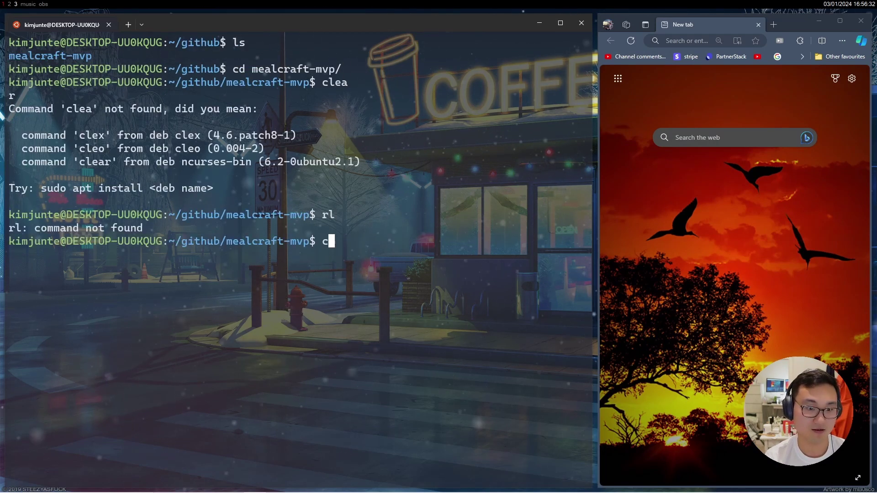
{"action": "type", "text": "lear"}
{"action": "key", "text": "Return"}
{"action": "type", "text": "ls"}
{"action": "key", "text": "Return"}
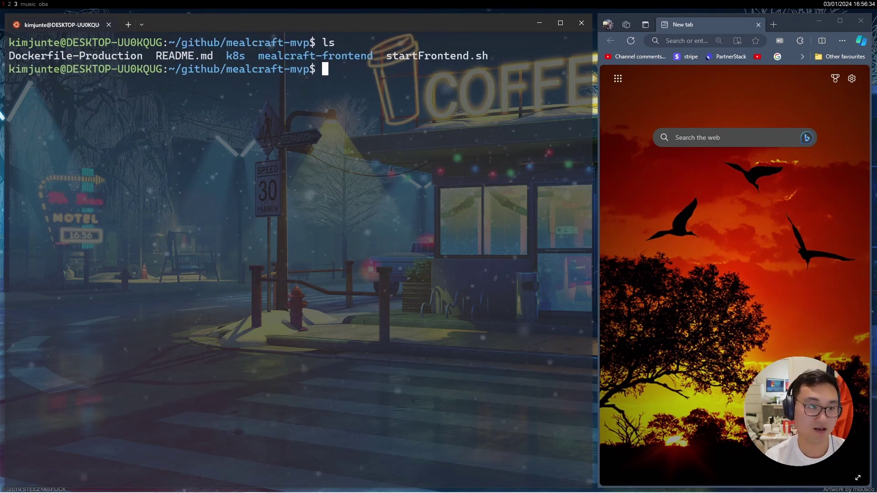
Change into the k8s folder and clear the screen.
{"action": "type", "text": "cd k"}
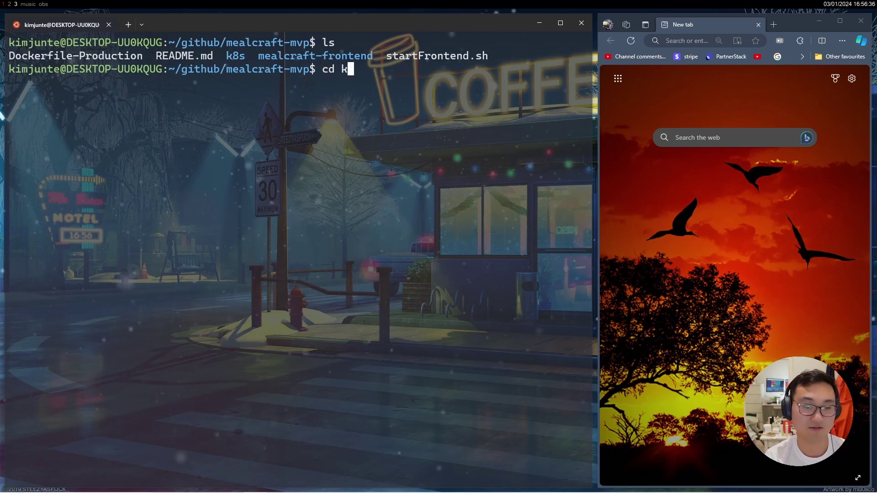
{"action": "key", "text": "Tab"}
{"action": "key", "text": "Return"}
{"action": "type", "text": "c lear"}
{"action": "key", "text": "Return"}
{"action": "type", "text": "ls"}
{"action": "key", "text": "Return"}
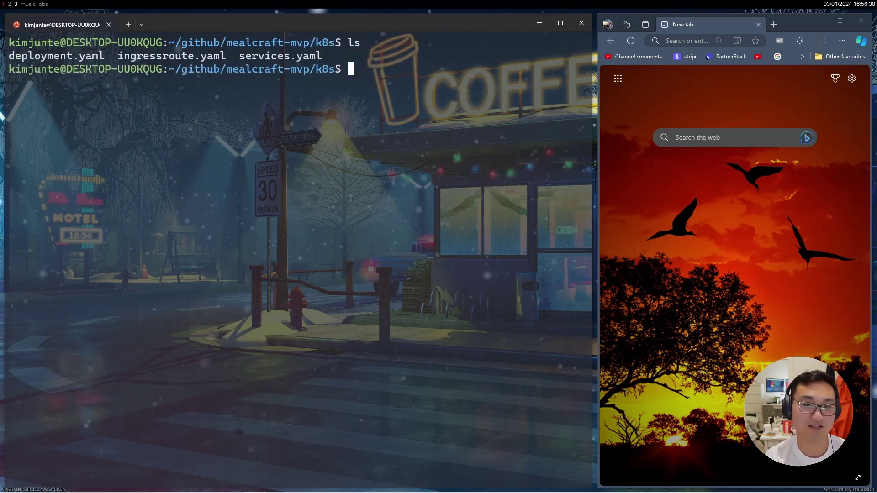
Open deployment.yaml in vim and bring back the MealCraft GitHub repositories tab in Edge.
{"action": "type", "text": "vim d"}
{"action": "key", "text": "Tab"}
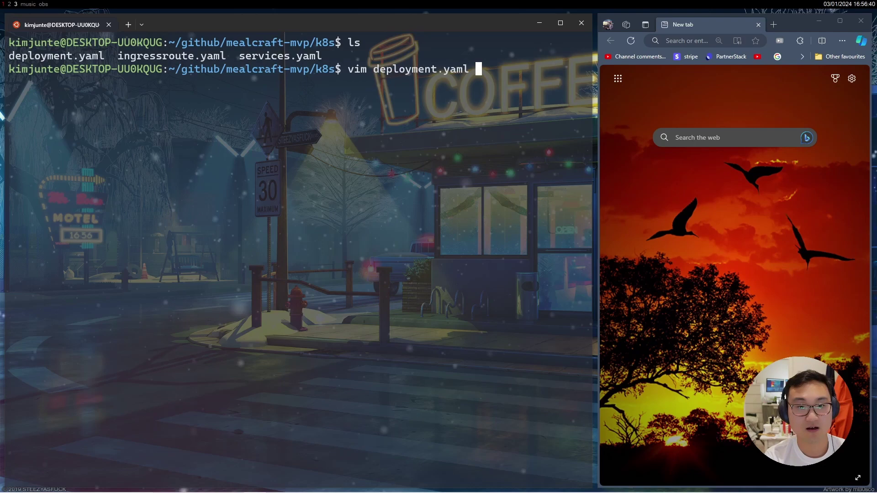
{"action": "key", "text": "Return"}
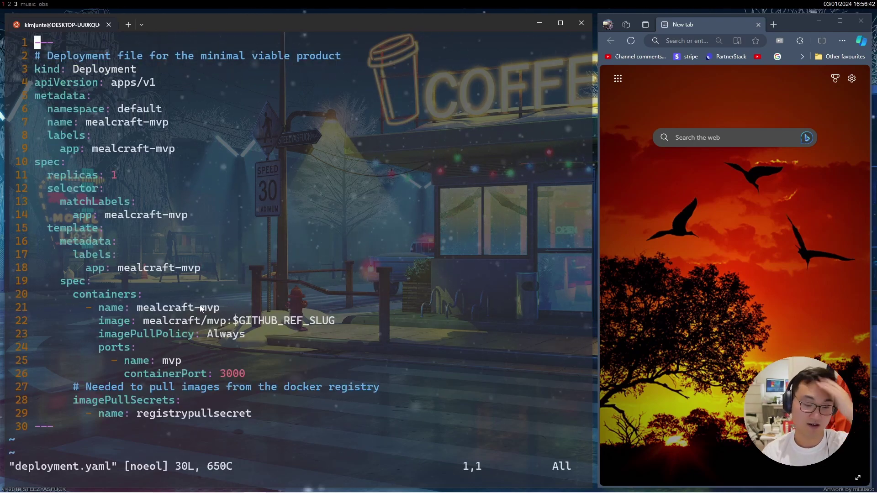
{"action": "key", "text": "j"}
{"action": "key", "text": "j"}
{"action": "key", "text": "j"}
{"action": "key", "text": "j"}
{"action": "key", "text": "j"}
{"action": "key", "text": "j"}
{"action": "key", "text": "j"}
{"action": "key", "text": "j"}
{"action": "key", "text": "j"}
{"action": "key", "text": "j"}
{"action": "key", "text": "j"}
{"action": "key", "text": "j"}
{"action": "key", "text": "j"}
{"action": "key", "text": "j"}
{"action": "key", "text": "j"}
{"action": "key", "text": "j"}
{"action": "key", "text": "j"}
{"action": "key", "text": "j"}
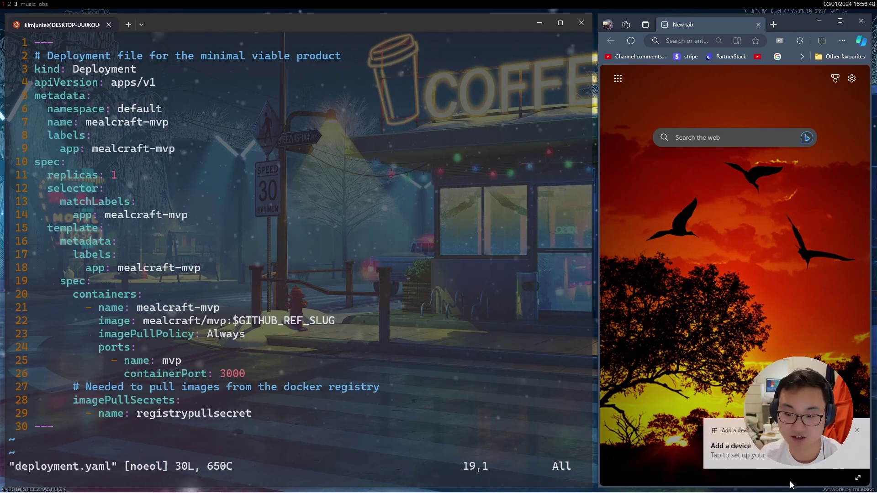
{"action": "key", "text": "ctrl+shift+t"}
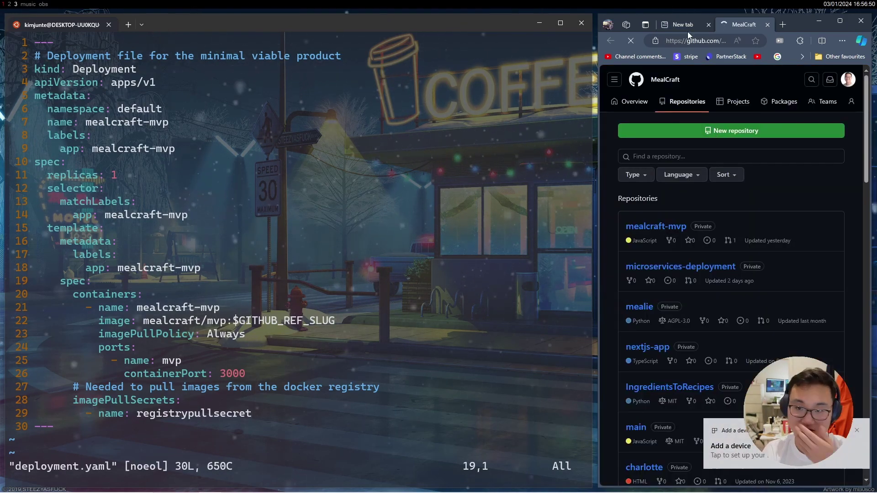
Close the empty New tab and open recipes > k8s > deployment.yaml on GitHub.
{"action": "middle_click", "coordinate": [681, 28]}
{"action": "scroll", "coordinate": [679, 237], "scroll_direction": "down", "scroll_amount": 4}
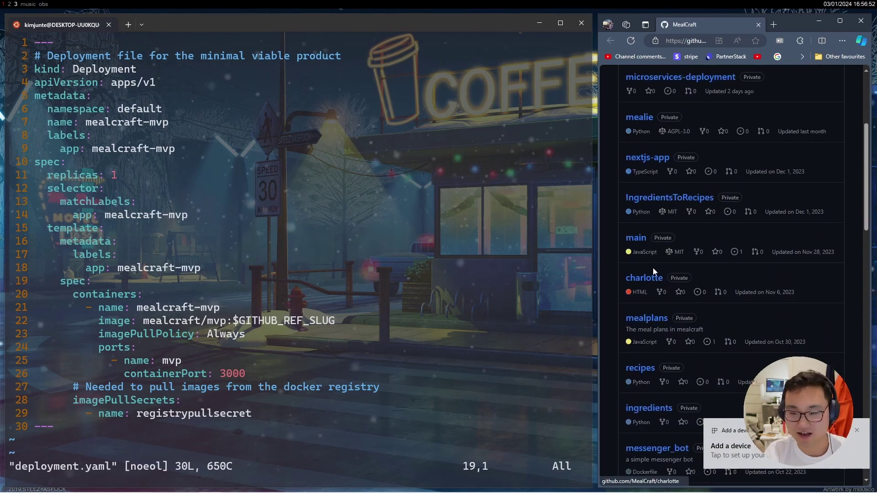
{"action": "left_click", "coordinate": [639, 369]}
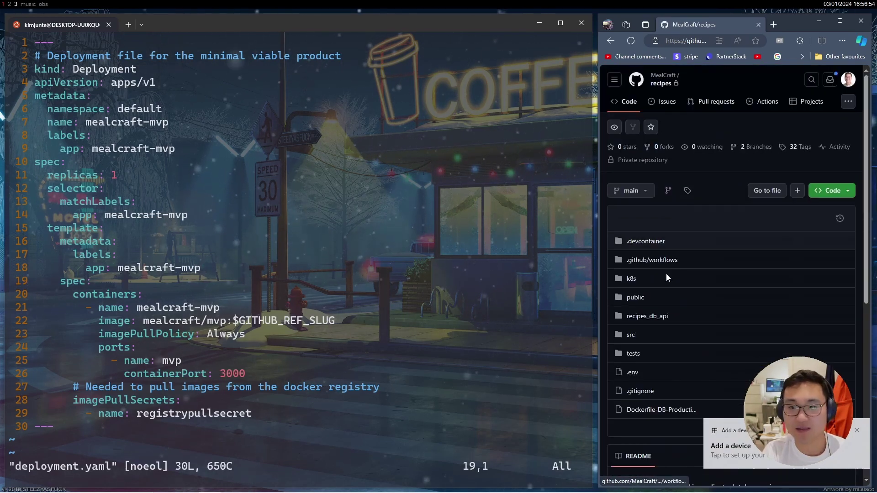
{"action": "left_click", "coordinate": [632, 279]}
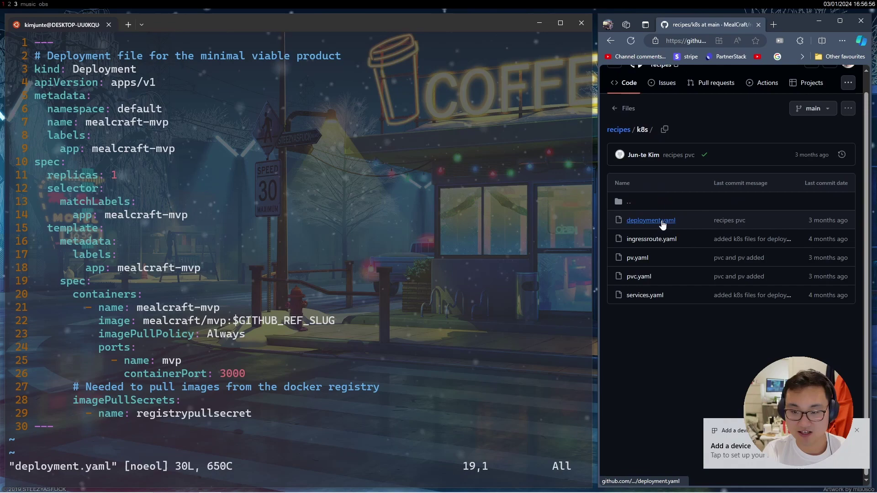
{"action": "left_click", "coordinate": [650, 221]}
Highlight the spec section (lines 12–28) and drag the split border left to widen the browser.
{"action": "scroll", "coordinate": [730, 274], "scroll_direction": "down", "scroll_amount": 2}
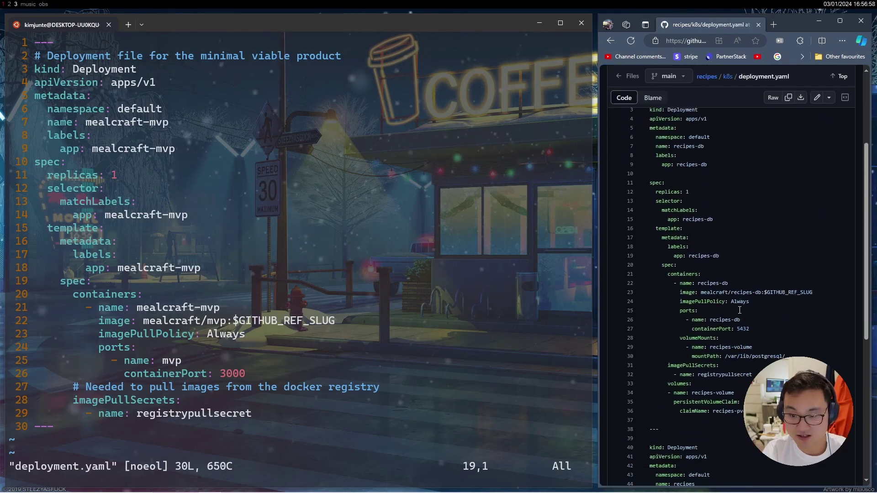
{"action": "left_click_drag", "start_coordinate": [719, 338], "coordinate": [668, 194]}
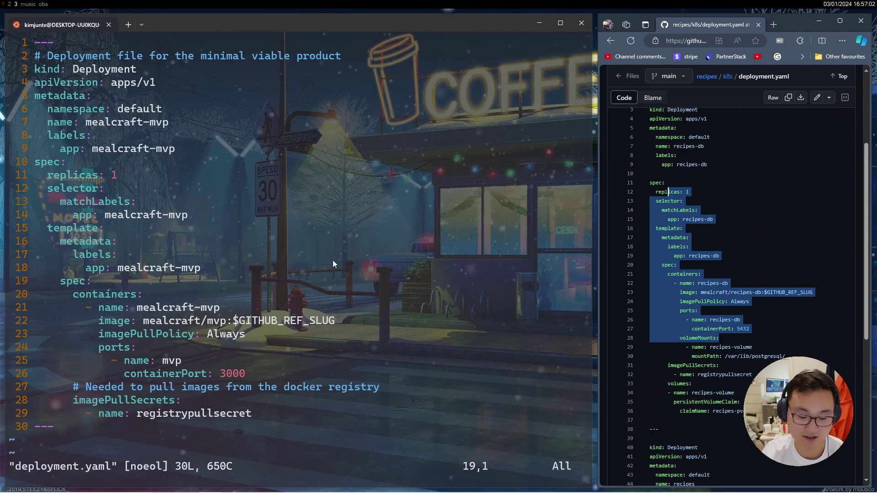
{"action": "left_click_drag", "start_coordinate": [602, 324], "coordinate": [445, 264]}
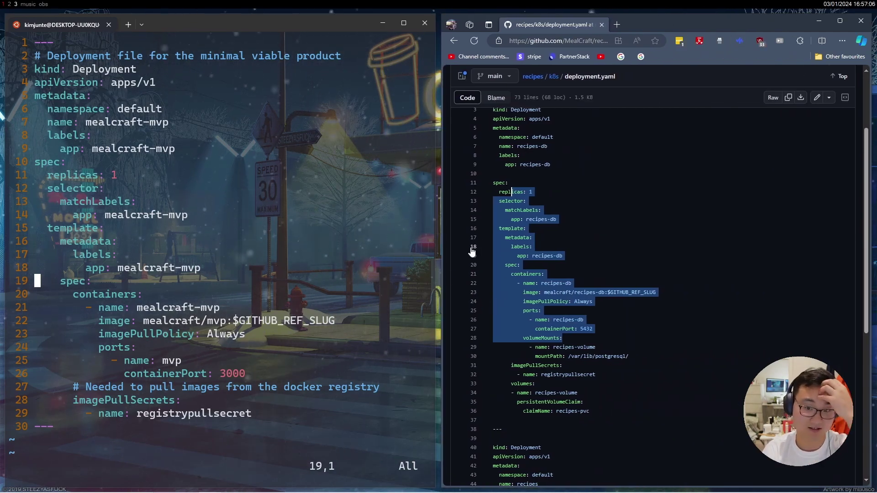
{"action": "scroll", "coordinate": [470, 250], "scroll_direction": "up", "scroll_amount": 2}
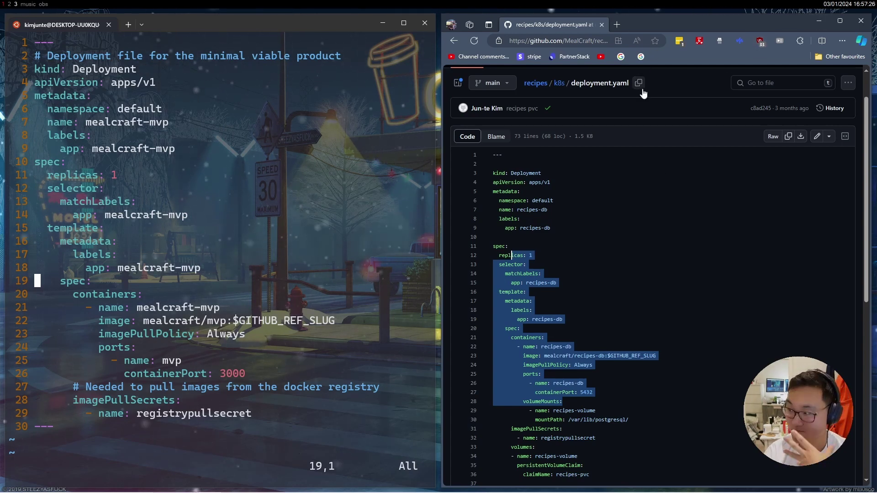
Close the browser, quit vim with :q, then clear and list the k8s folder's yaml files.
{"action": "left_click", "coordinate": [860, 20]}
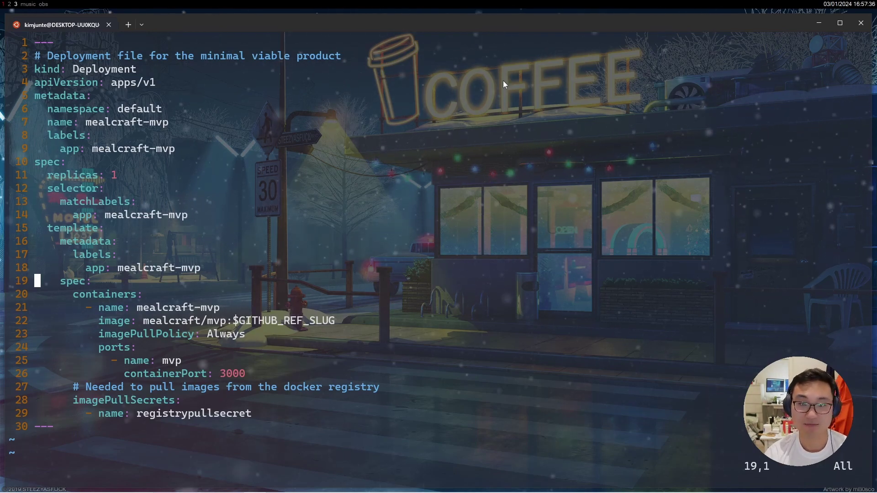
{"action": "type", "text": ":q!"}
{"action": "key", "text": "Return"}
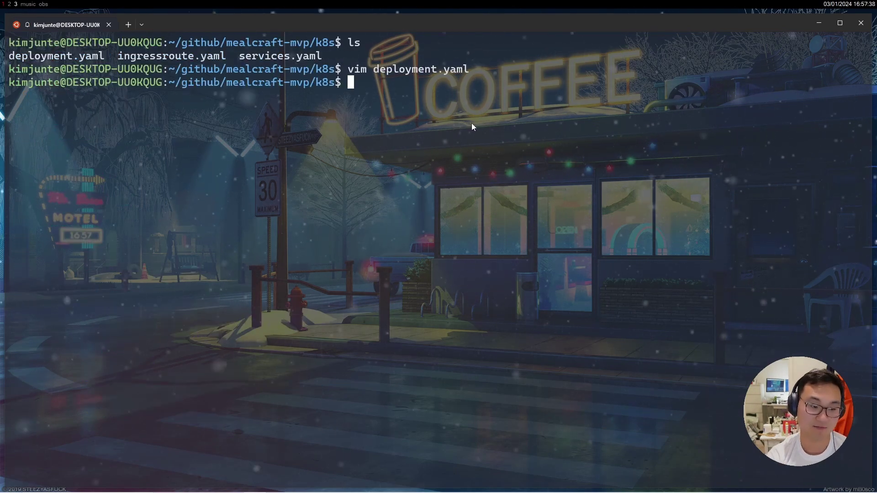
{"action": "type", "text": "clear"}
{"action": "key", "text": "Return"}
{"action": "type", "text": "ls"}
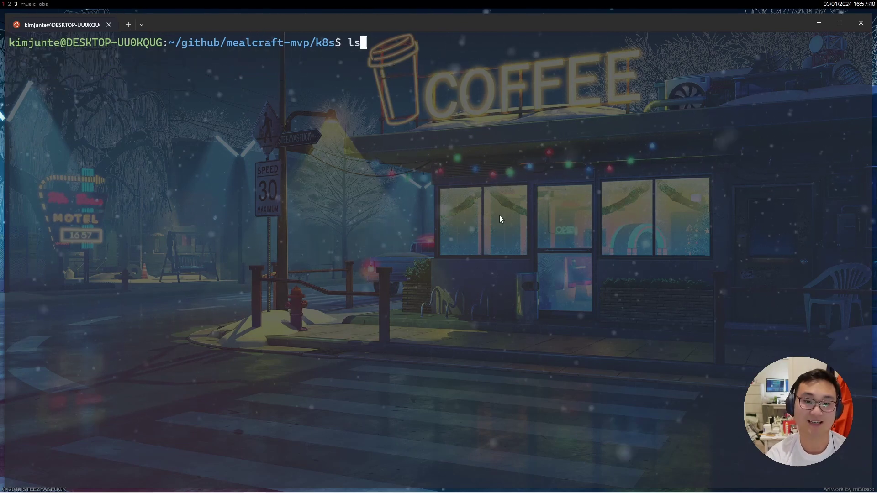
{"action": "key", "text": "Return"}
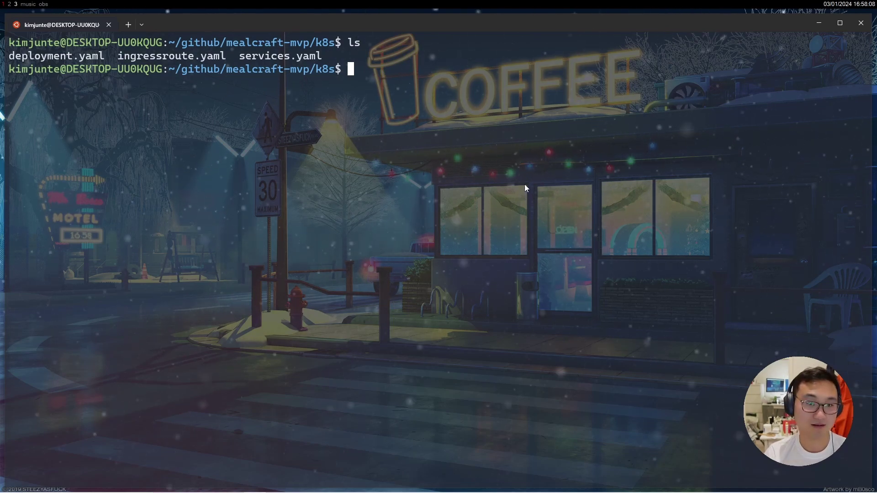
Minimize the terminal and exit Workspacer from its tray icon menu.
{"action": "left_click", "coordinate": [818, 23]}
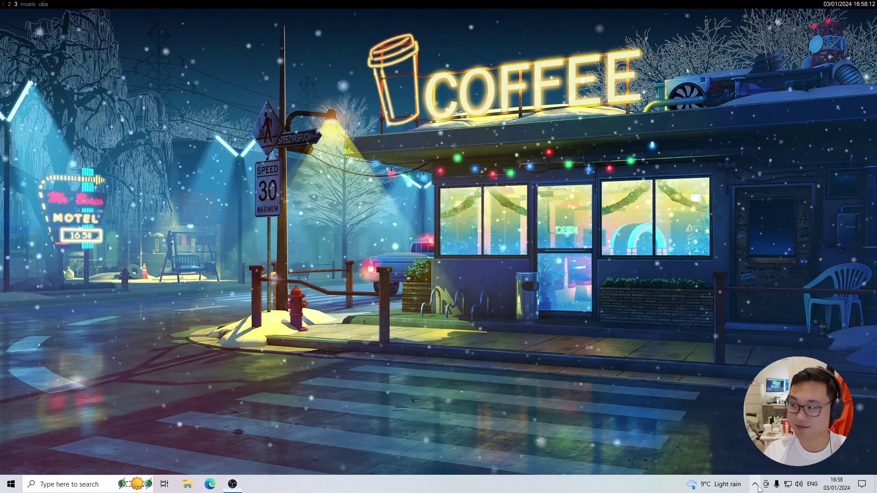
{"action": "left_click", "coordinate": [754, 485]}
{"action": "right_click", "coordinate": [727, 413]}
{"action": "left_click", "coordinate": [700, 409]}
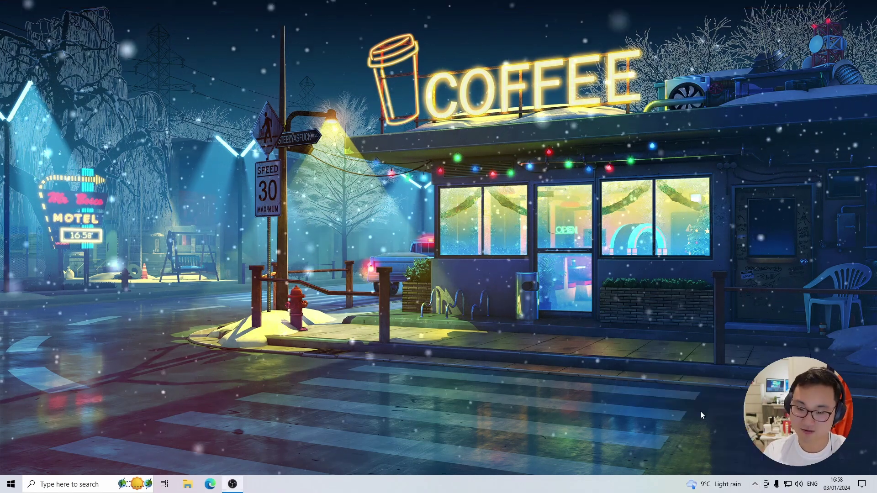
Launch Microsoft Edge from Start search and drag it to float near the desktop centre.
{"action": "key", "text": "super"}
{"action": "type", "text": "edg"}
{"action": "key", "text": "Return"}
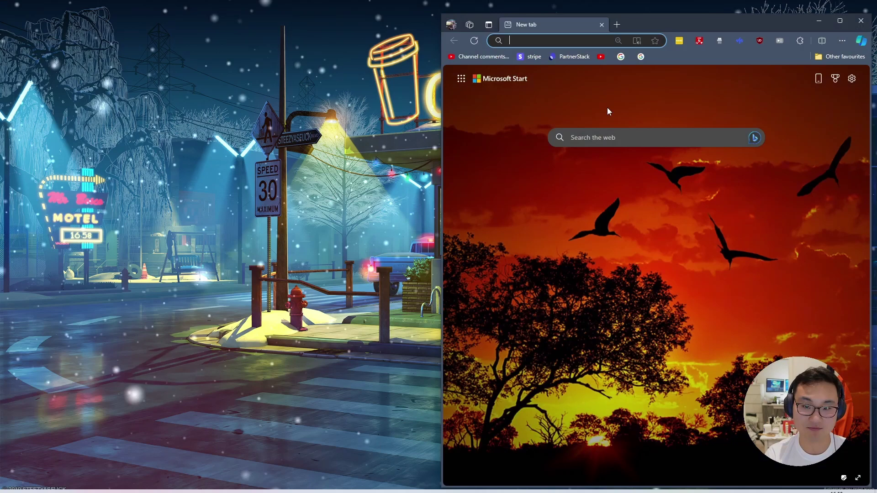
{"action": "left_click_drag", "start_coordinate": [570, 23], "coordinate": [429, 65]}
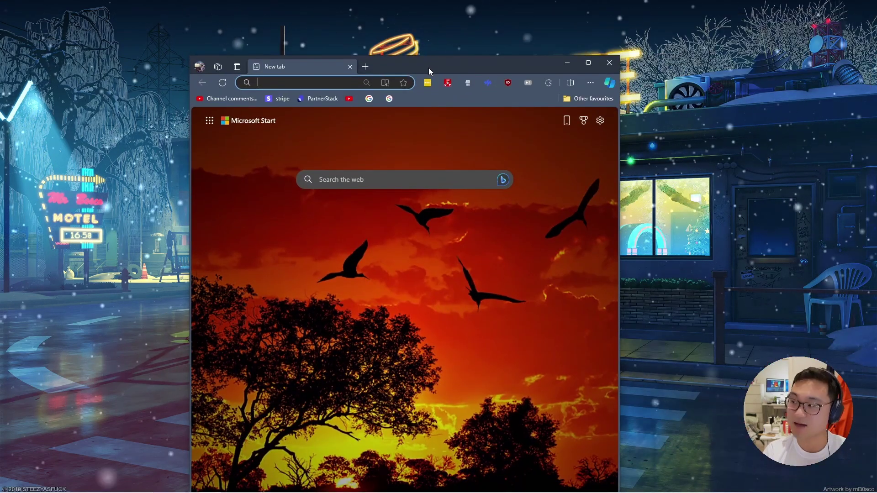